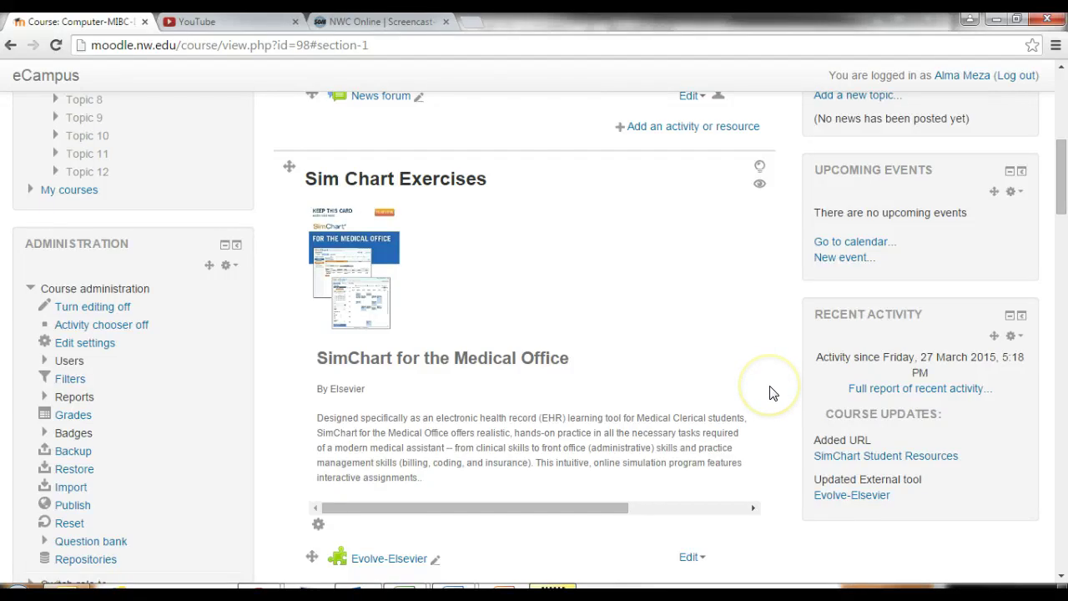
- Scroll to the Sim Chart Exercises section and open SimChart Student Resources in its popup window
scroll(772, 393, down, 4)
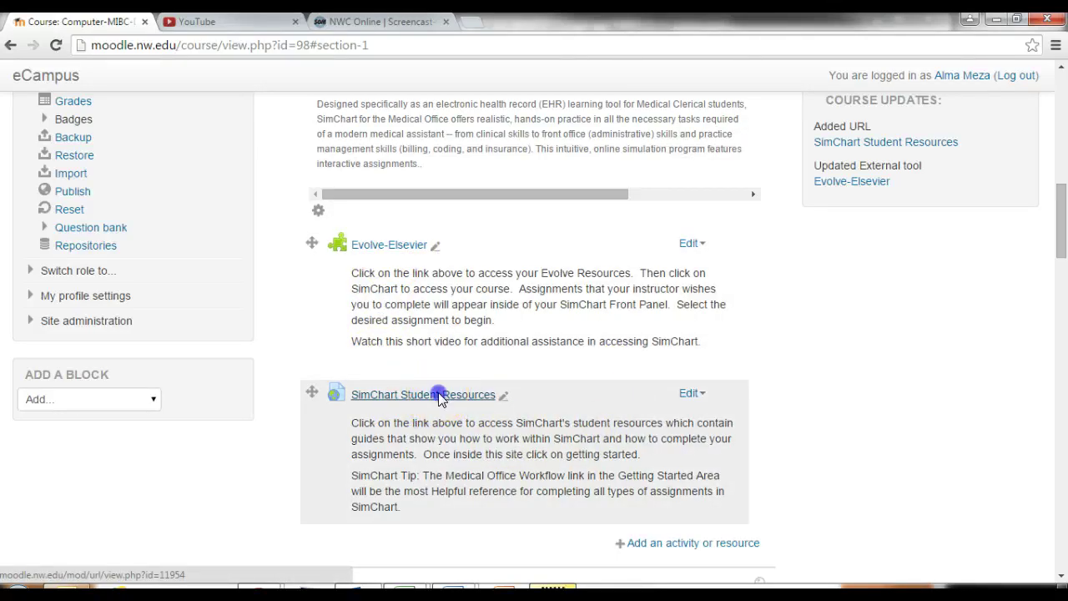
click(439, 395)
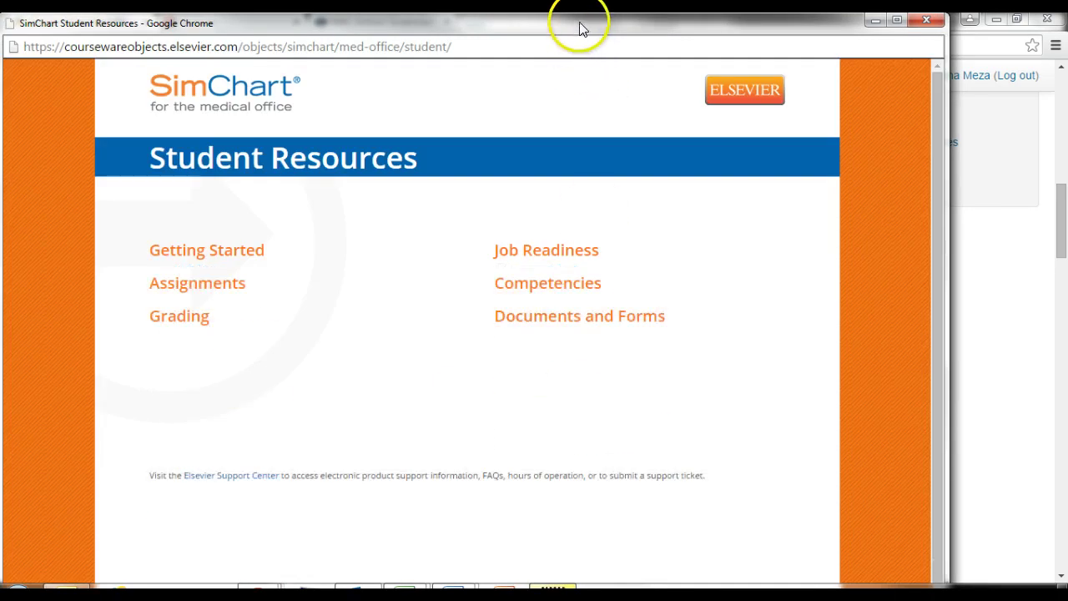
- Expand the Getting Started guides and open the Medical Office Workflow PDF
drag(581, 28, 626, 29)
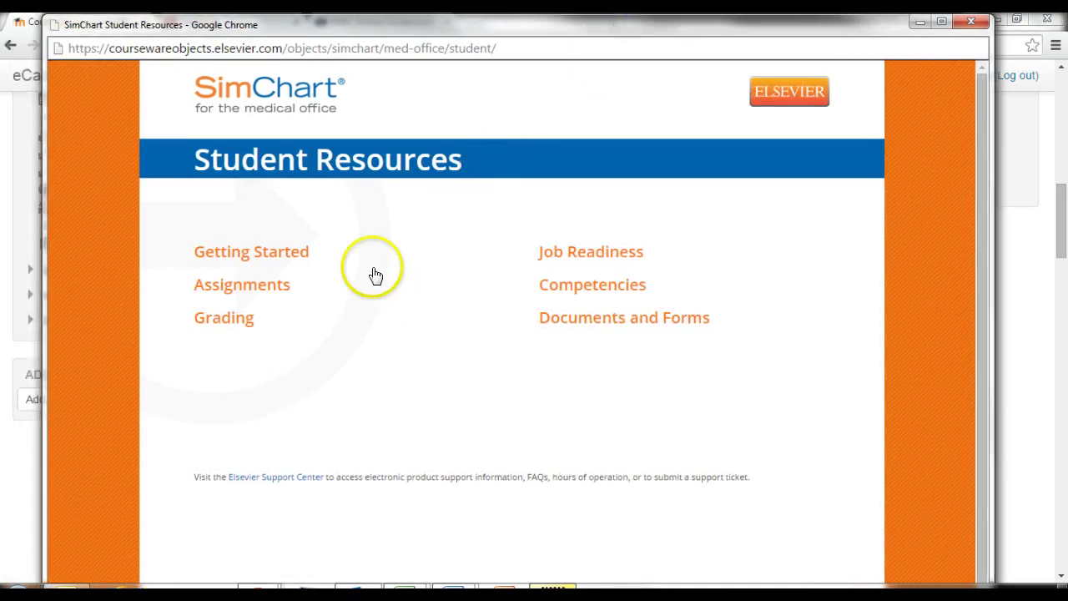
click(248, 257)
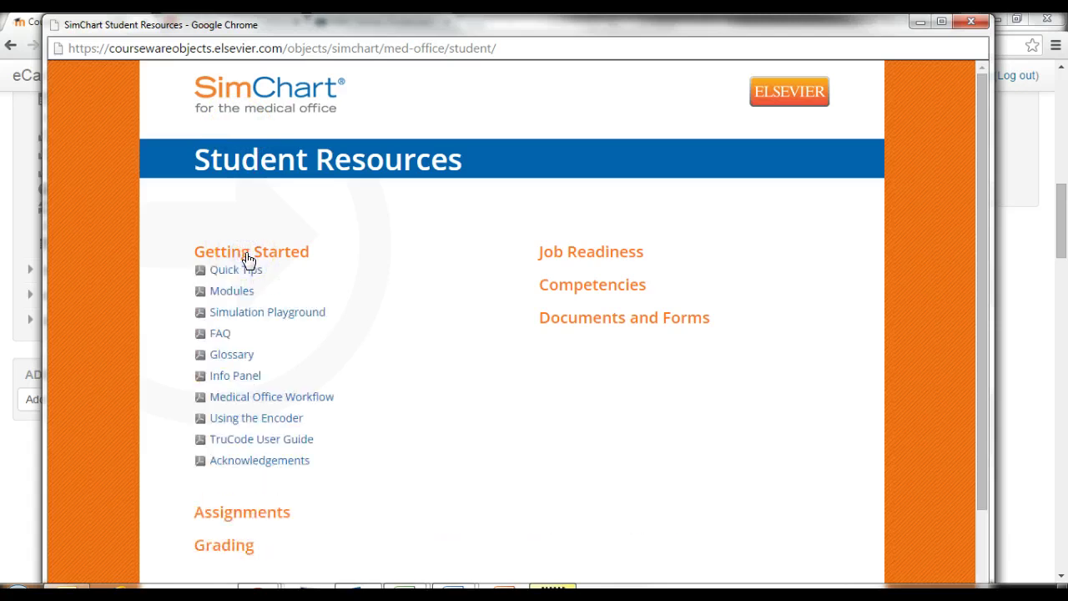
click(239, 269)
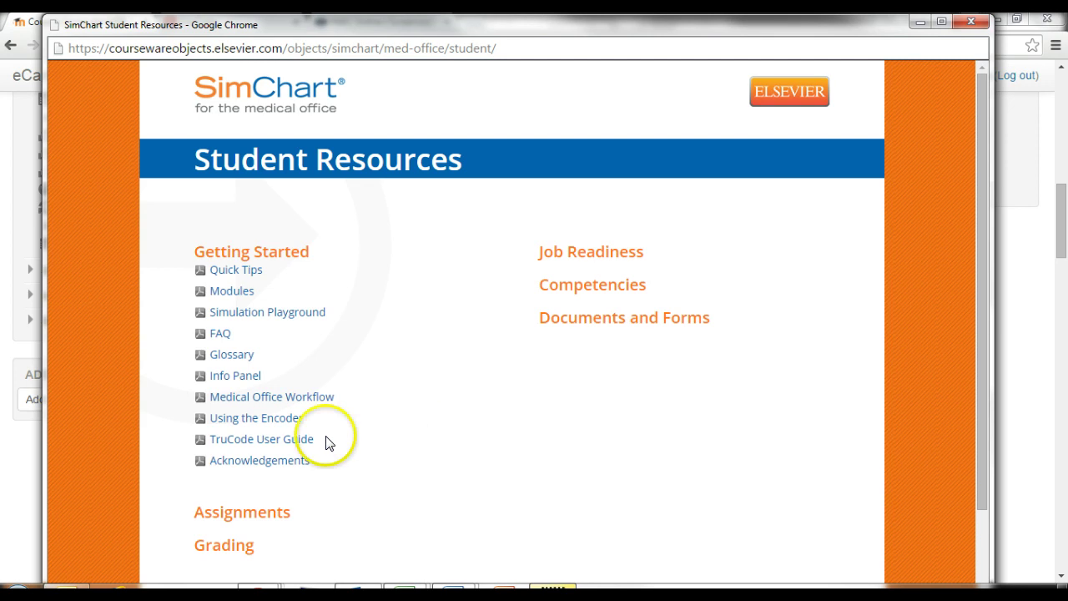
- Open the Medical Office Workflow guide and scroll to the page 2 contents list
click(257, 398)
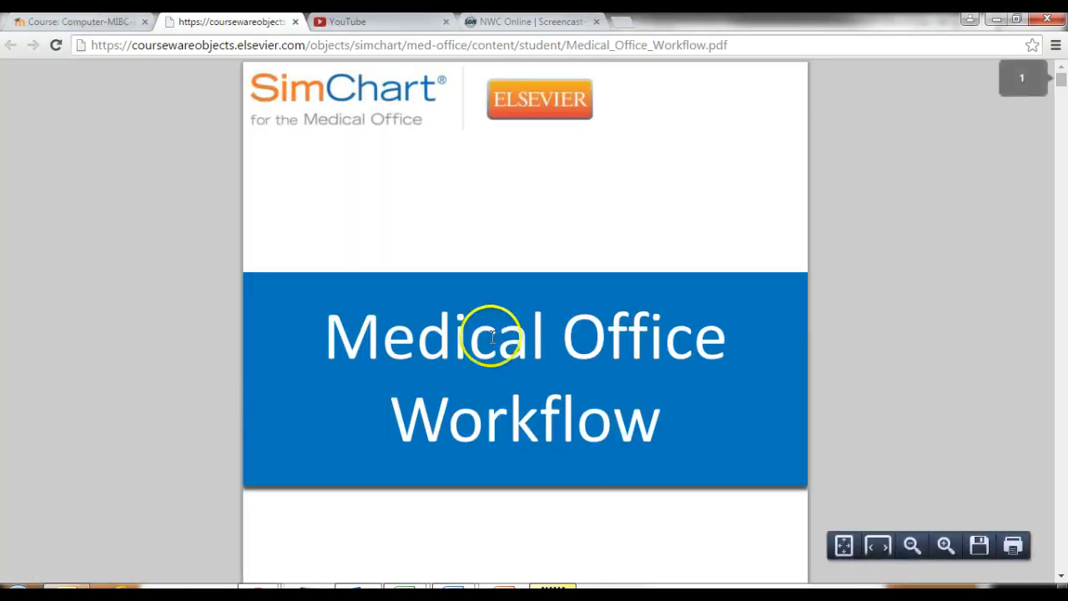
scroll(768, 453, down, 6)
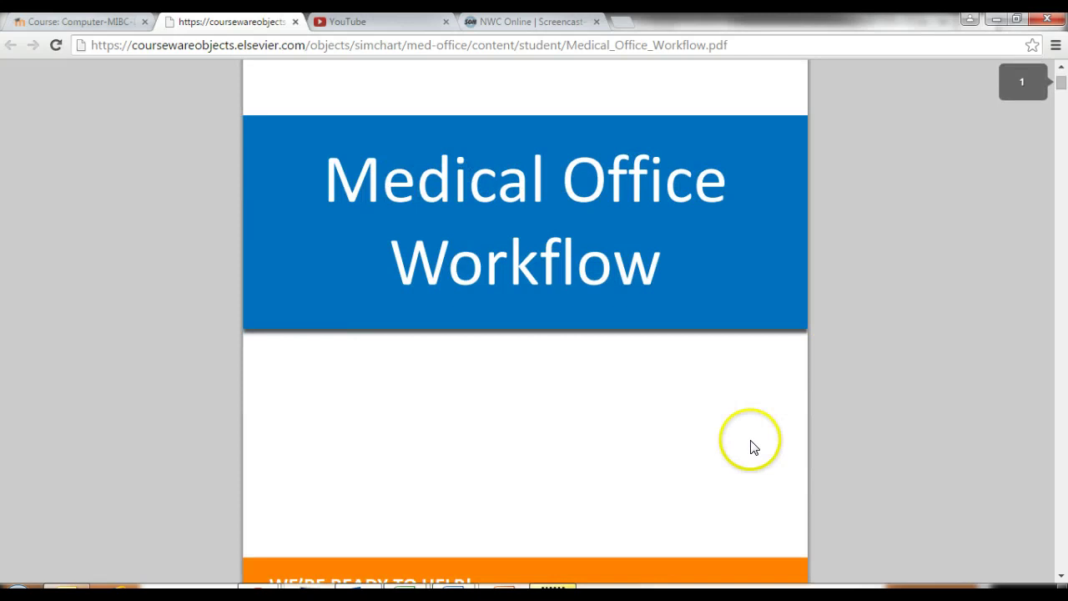
scroll(628, 438, down, 7)
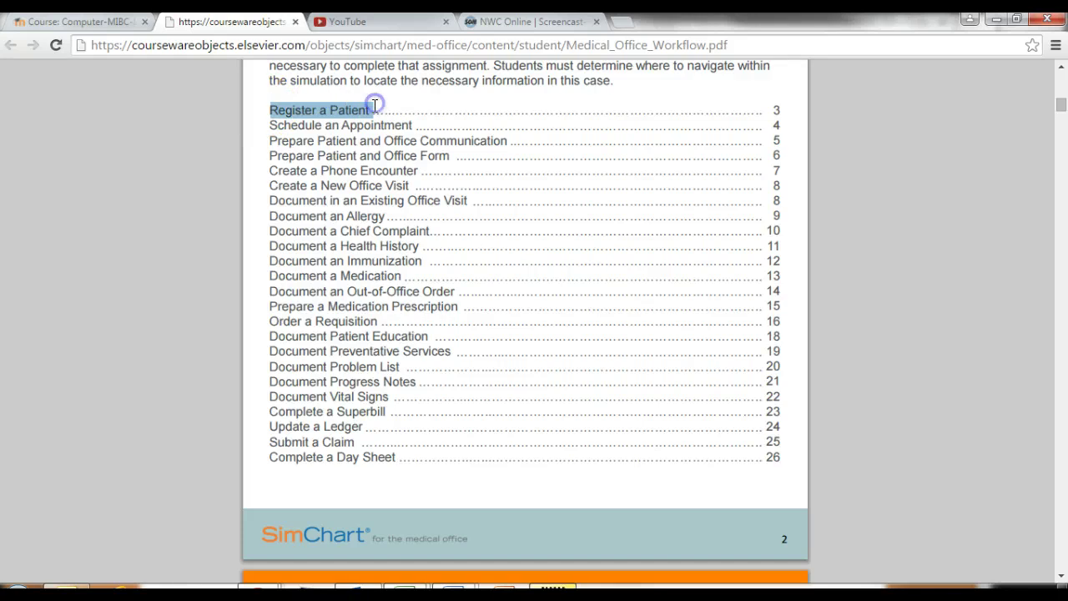
- Highlight the Schedule an Appointment and Complete a Superbill tasks, then the whole task list
drag(269, 127, 409, 127)
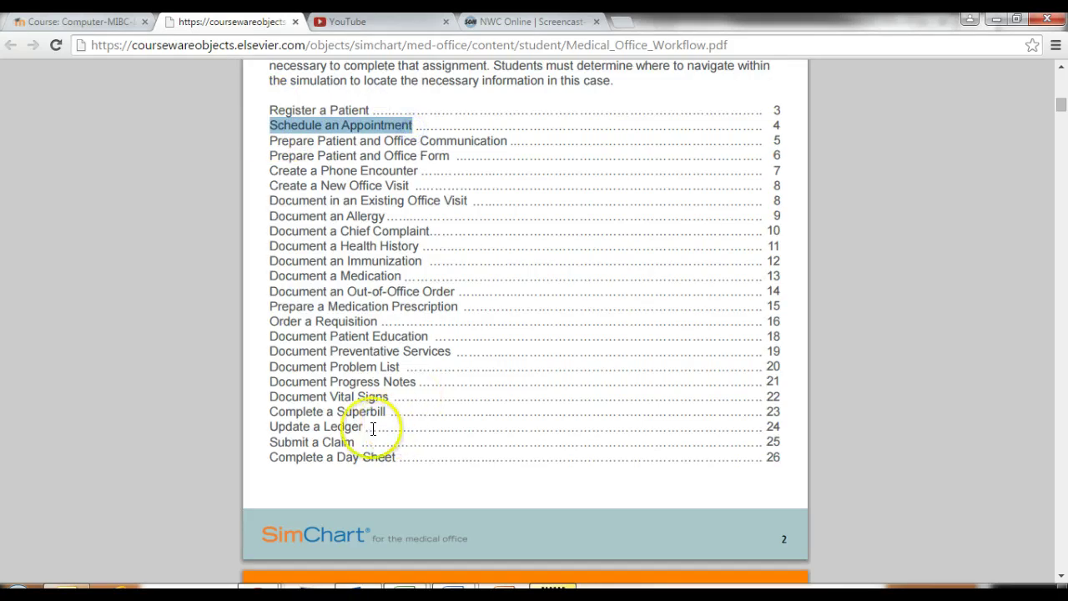
drag(270, 410, 385, 411)
click(484, 432)
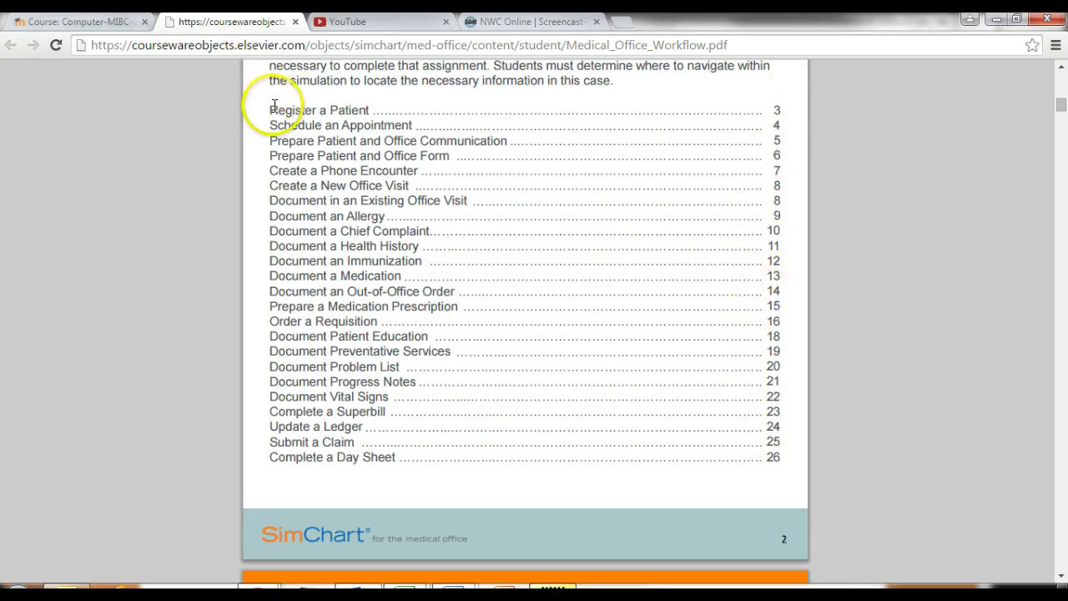
drag(288, 106, 538, 107)
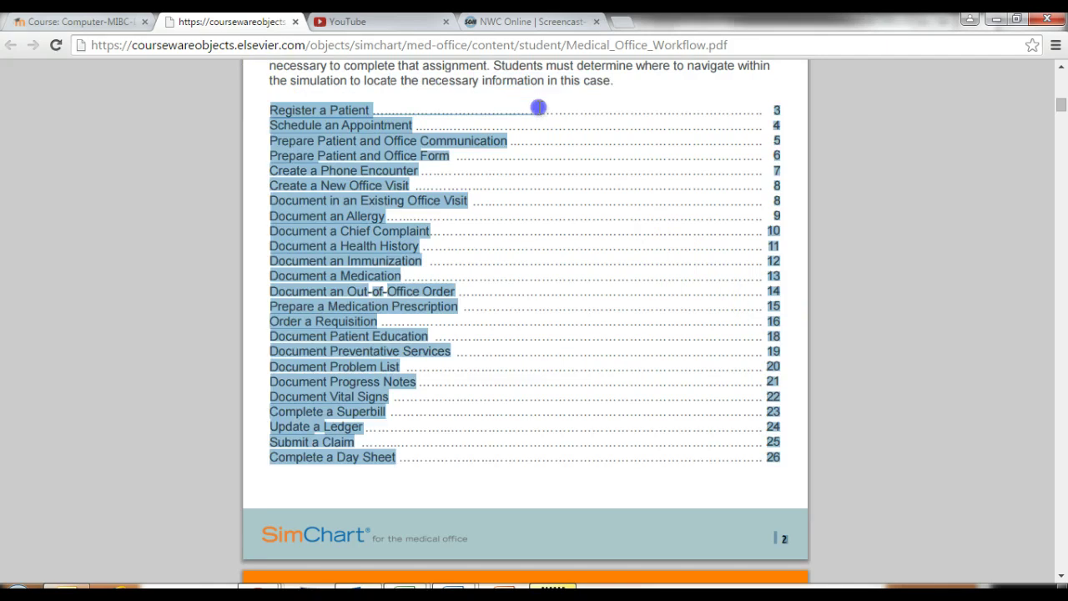
click(548, 122)
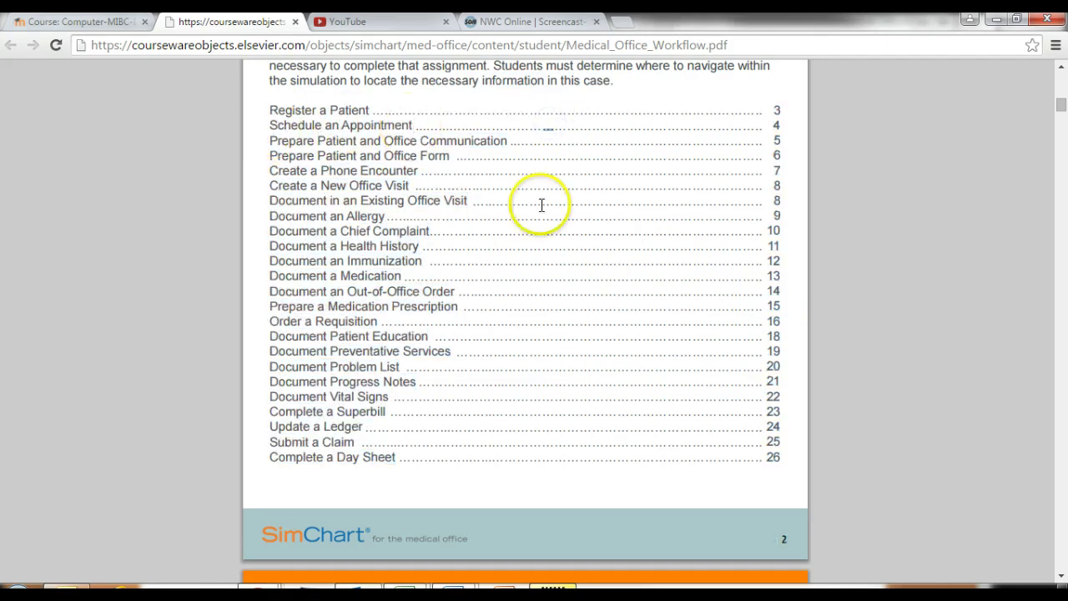
- Read the Register a Patient and Schedule an Appointment pages, then return to the title page
scroll(1060, 111, down, 7)
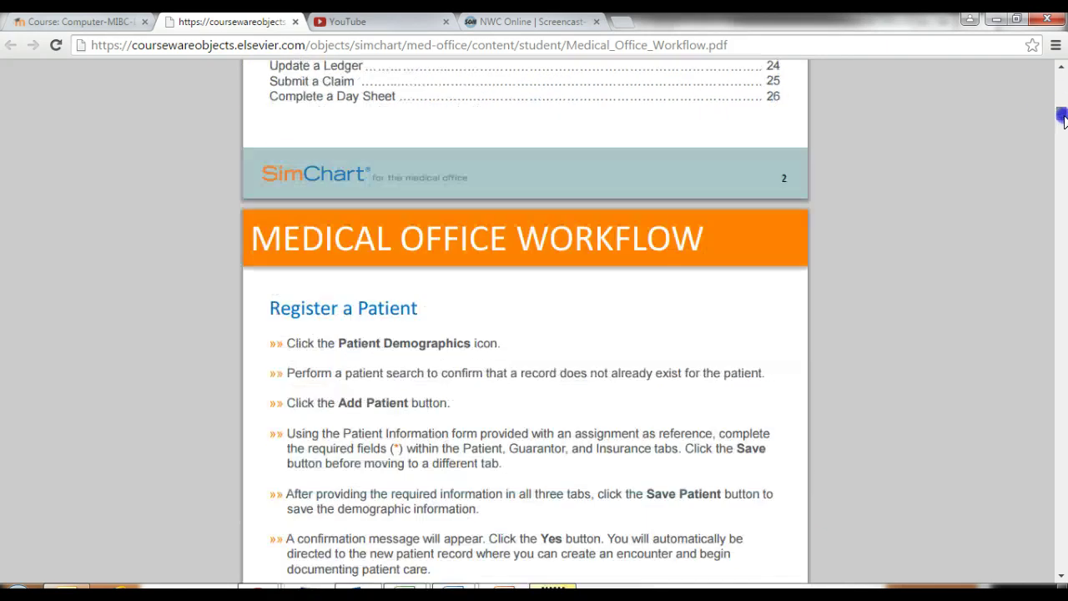
scroll(488, 343, up, 3)
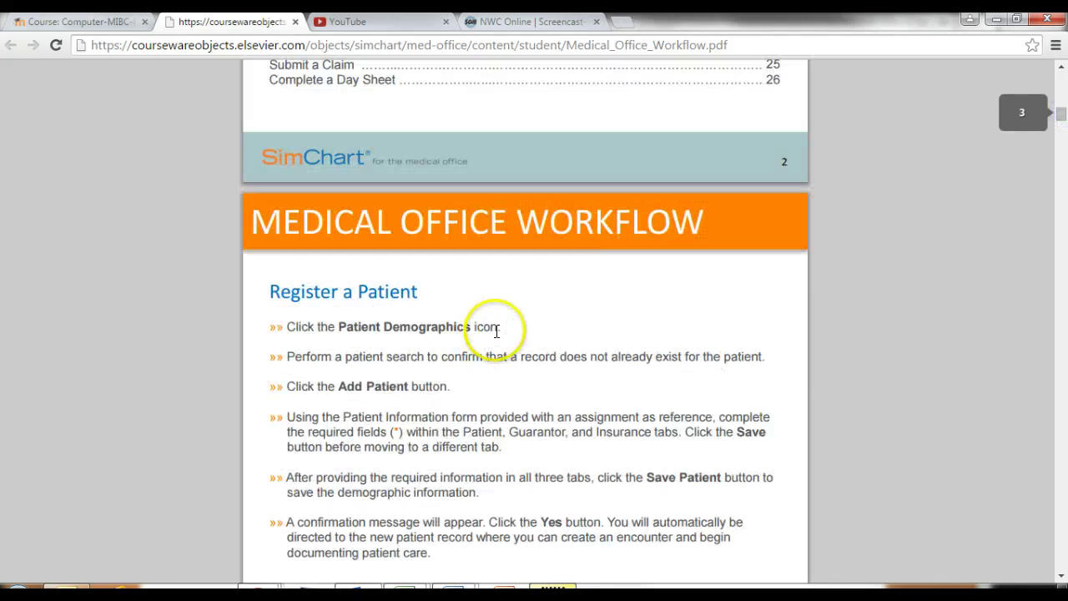
scroll(497, 330, down, 2)
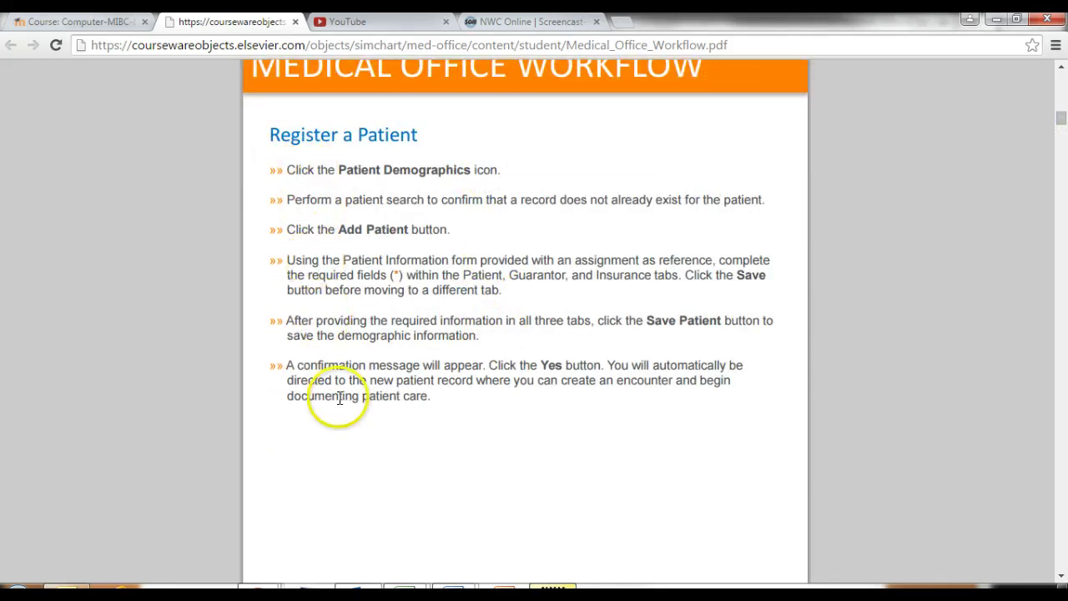
scroll(340, 398, down, 10)
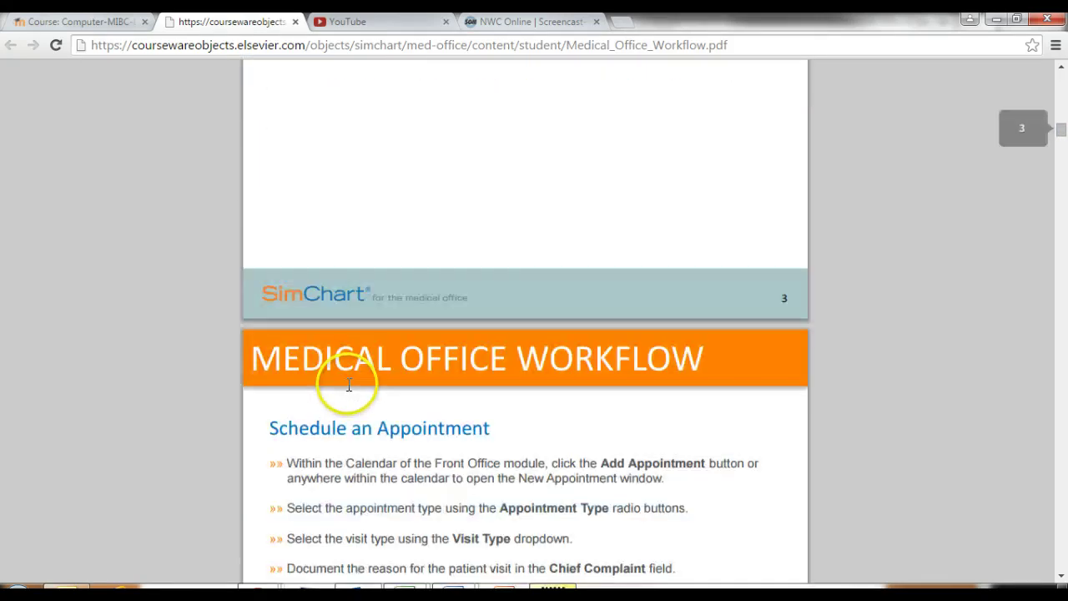
scroll(349, 391, up, 1)
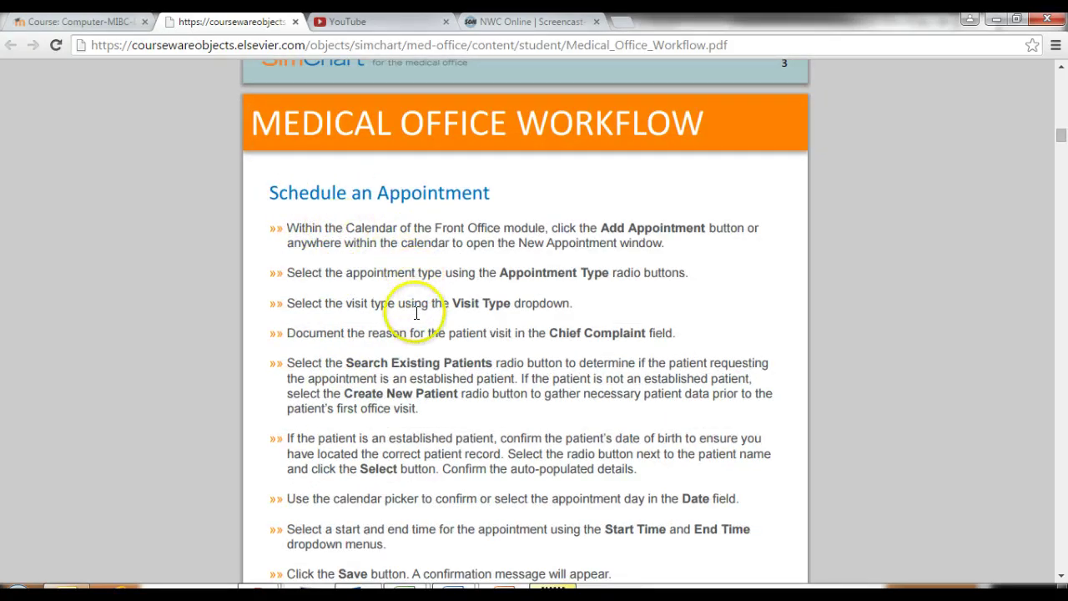
scroll(409, 332, down, 2)
scroll(418, 337, up, 1)
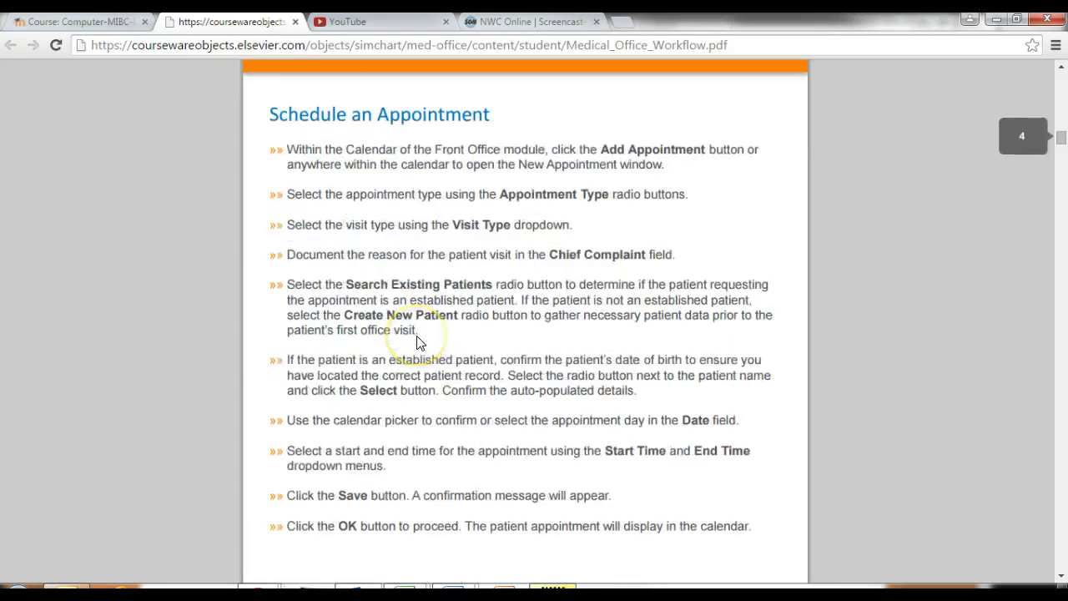
scroll(419, 343, up, 7)
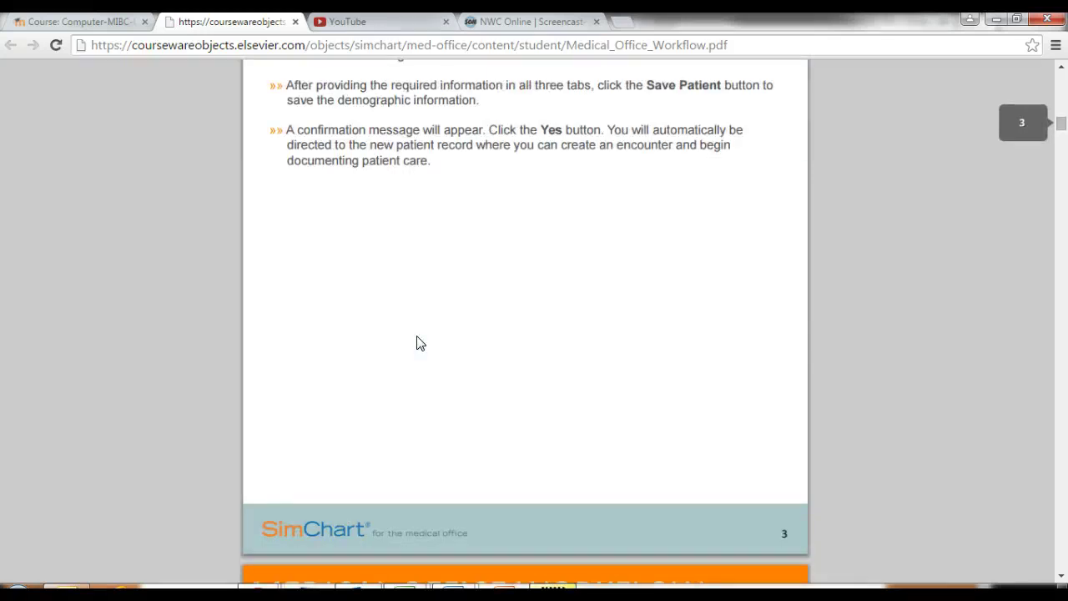
scroll(420, 343, up, 10)
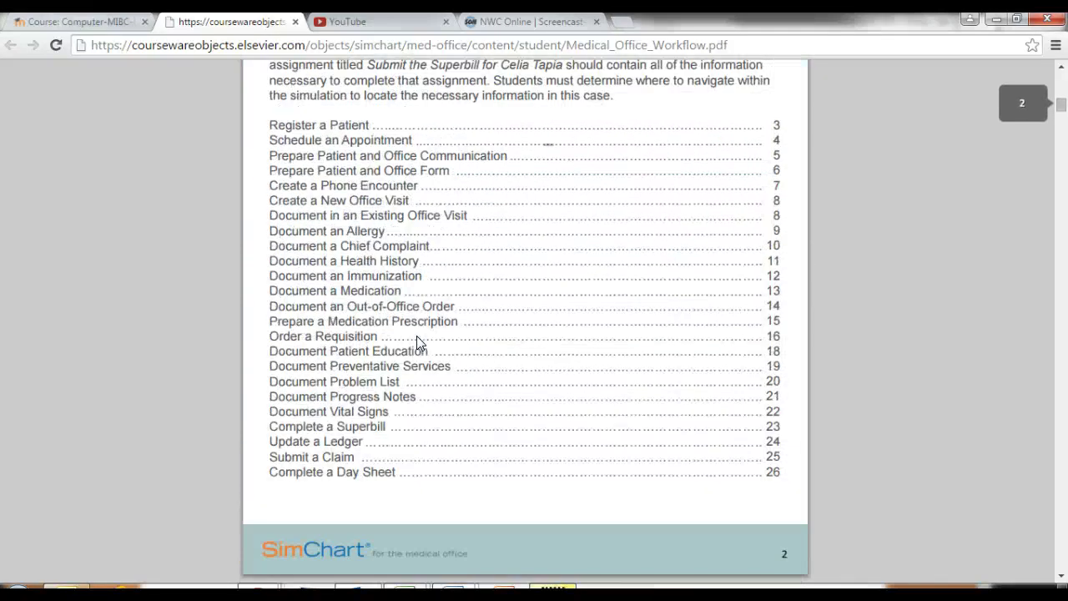
scroll(417, 335, up, 10)
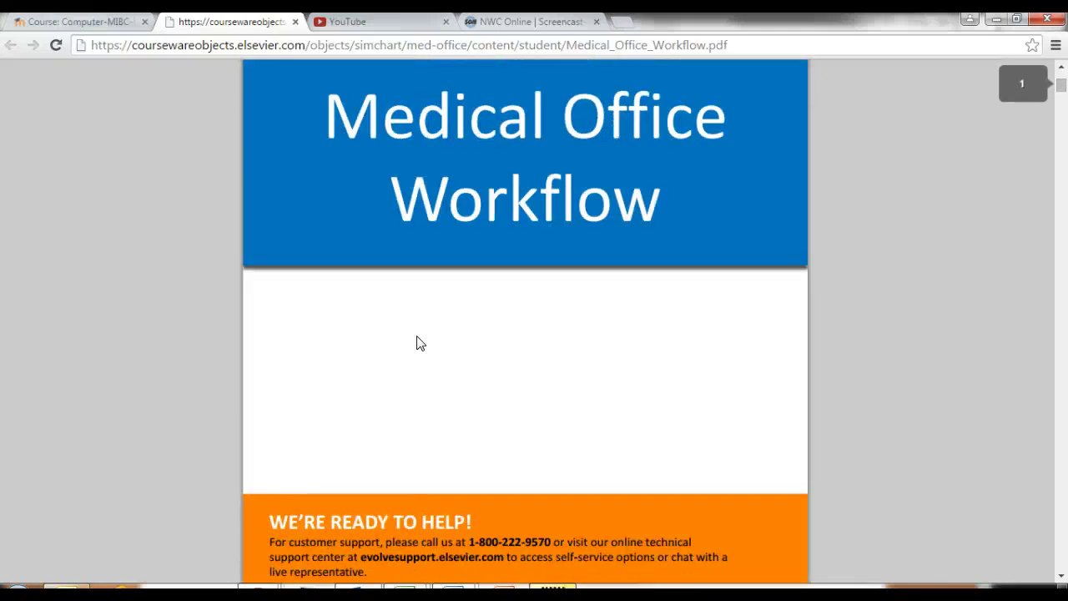
scroll(419, 343, up, 3)
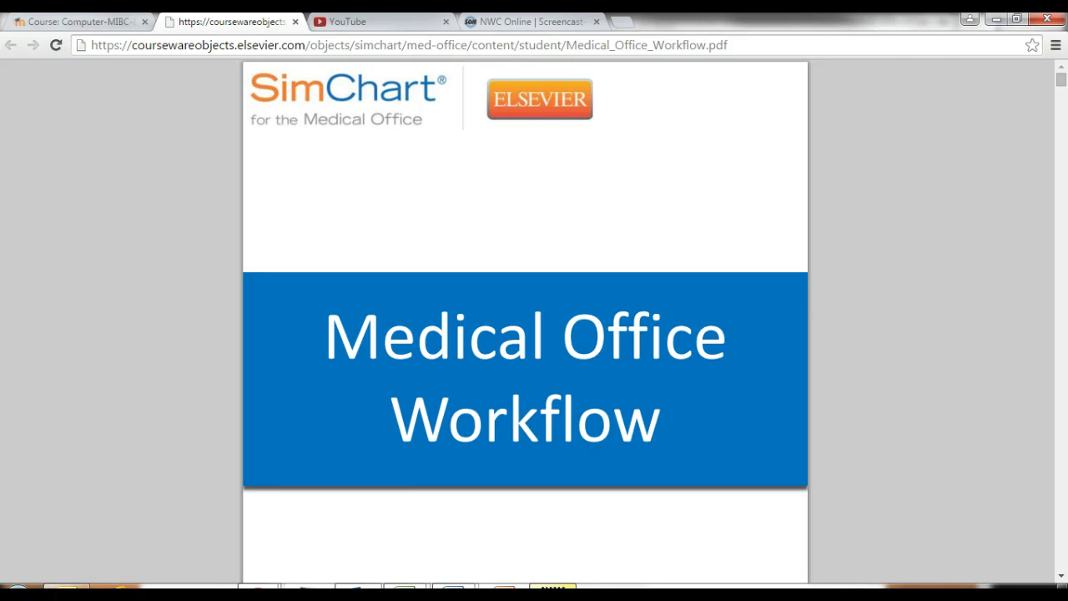
- Return to the Course: Computer-MIBC tab and launch the Evolve-Elsevier link
click(105, 25)
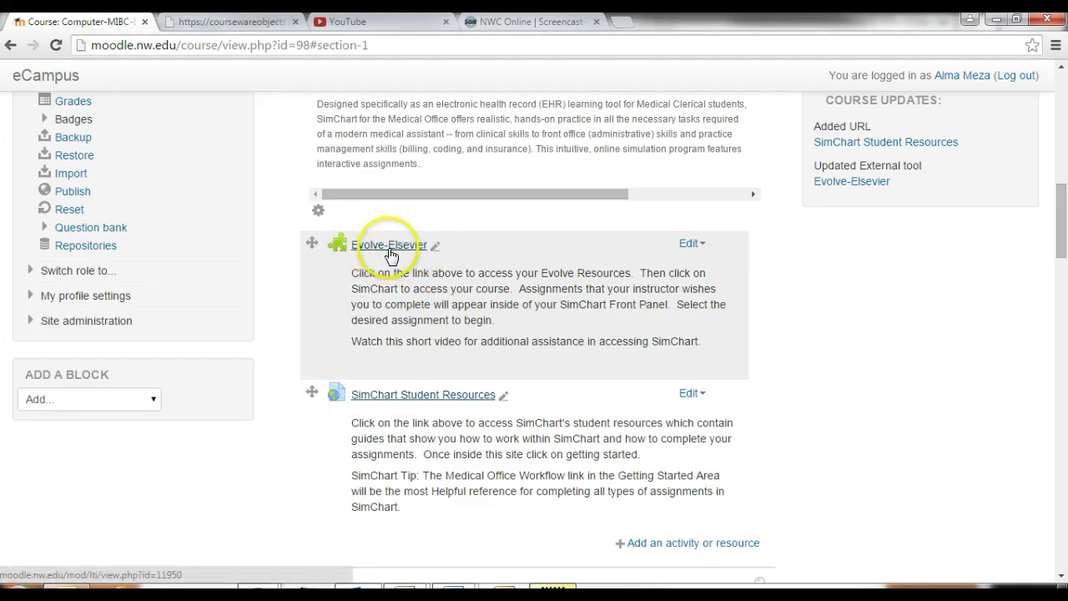
click(371, 246)
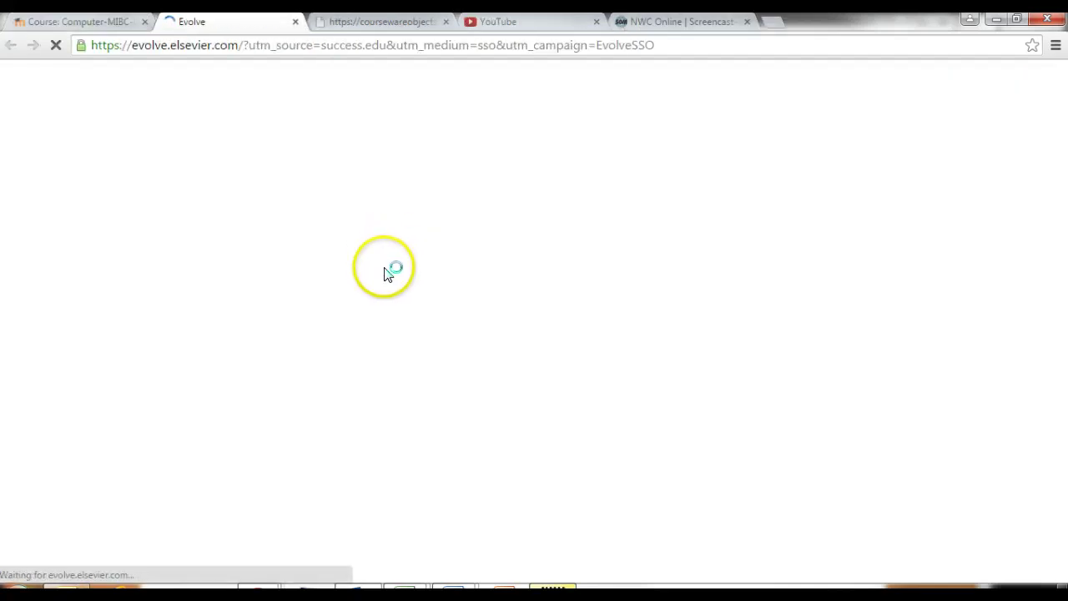
- Open the SimChart for the Medical Office course, then its SimChart item under Course Content
scroll(115, 337, down, 3)
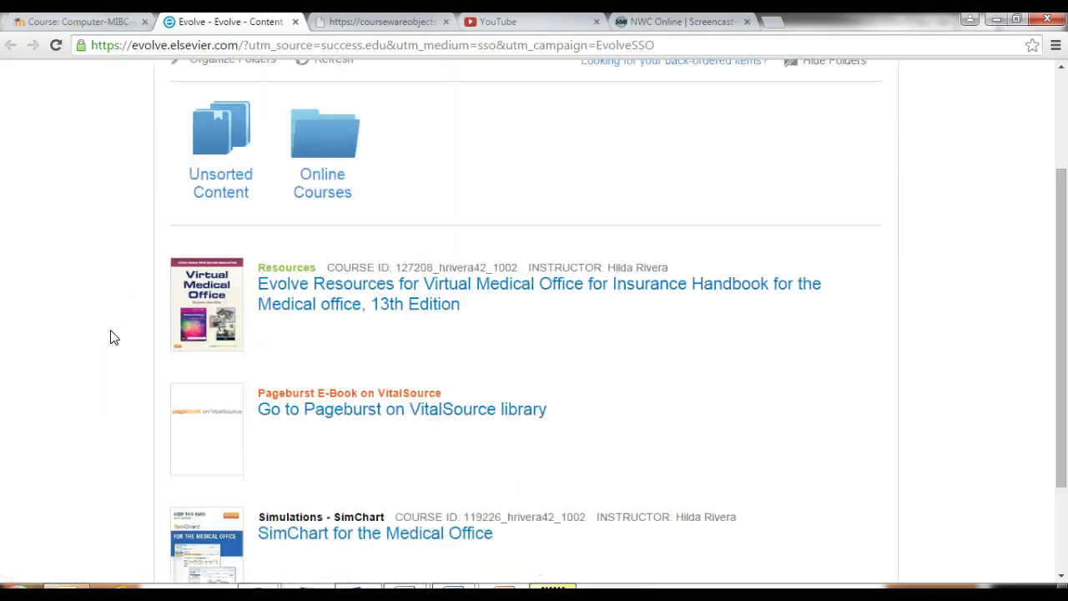
scroll(115, 338, up, 3)
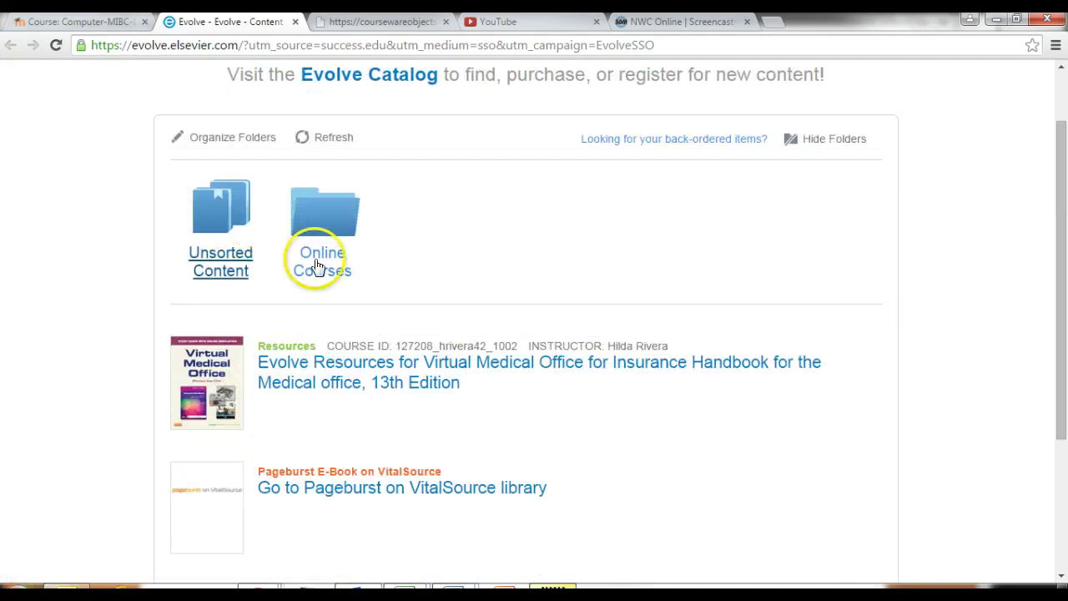
scroll(143, 309, down, 3)
scroll(143, 309, down, 1)
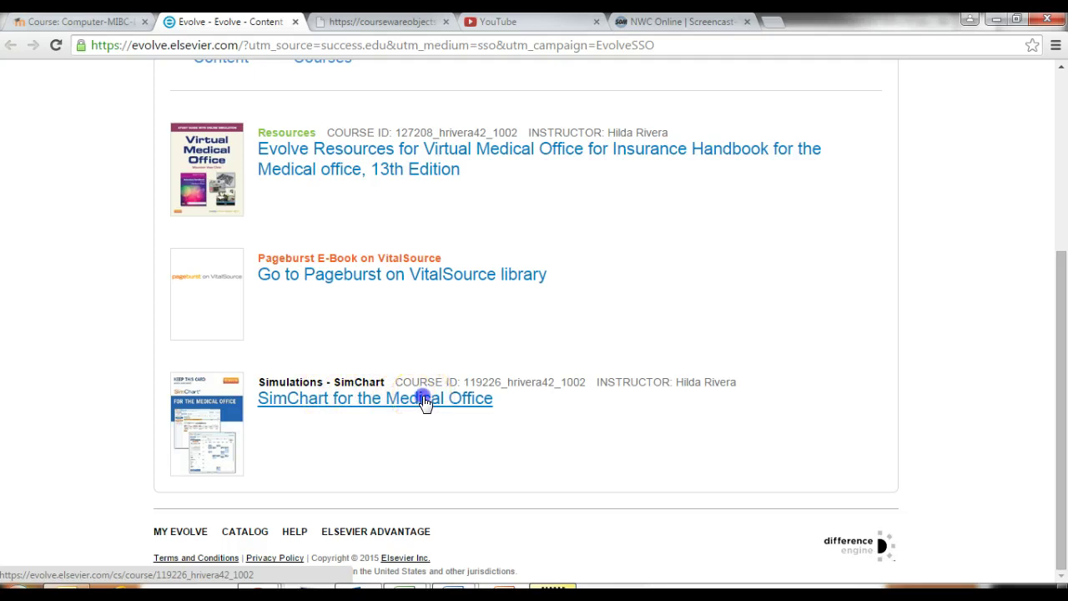
click(424, 401)
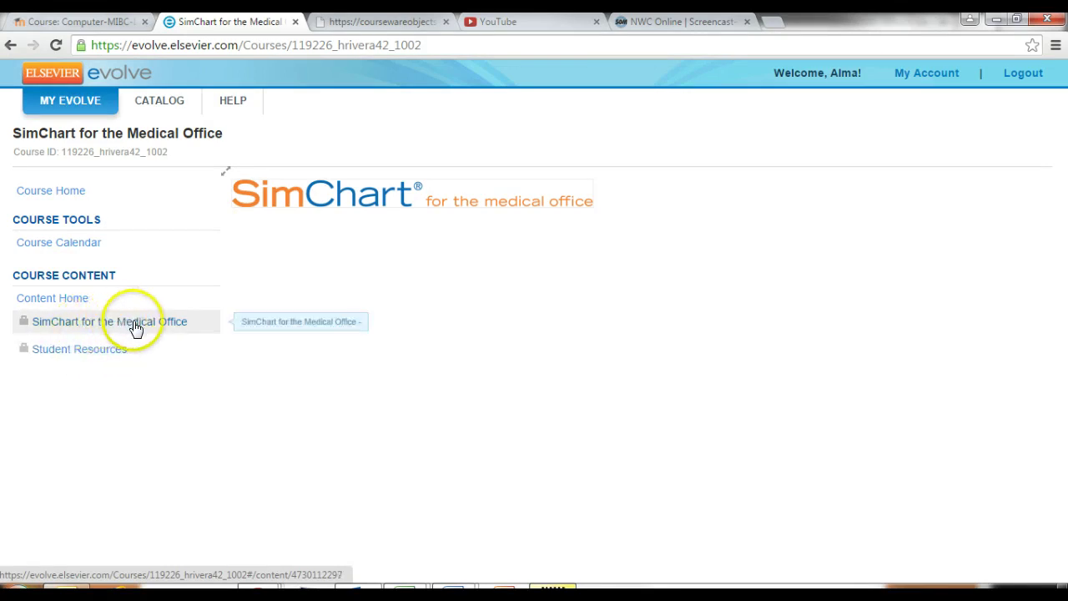
click(197, 326)
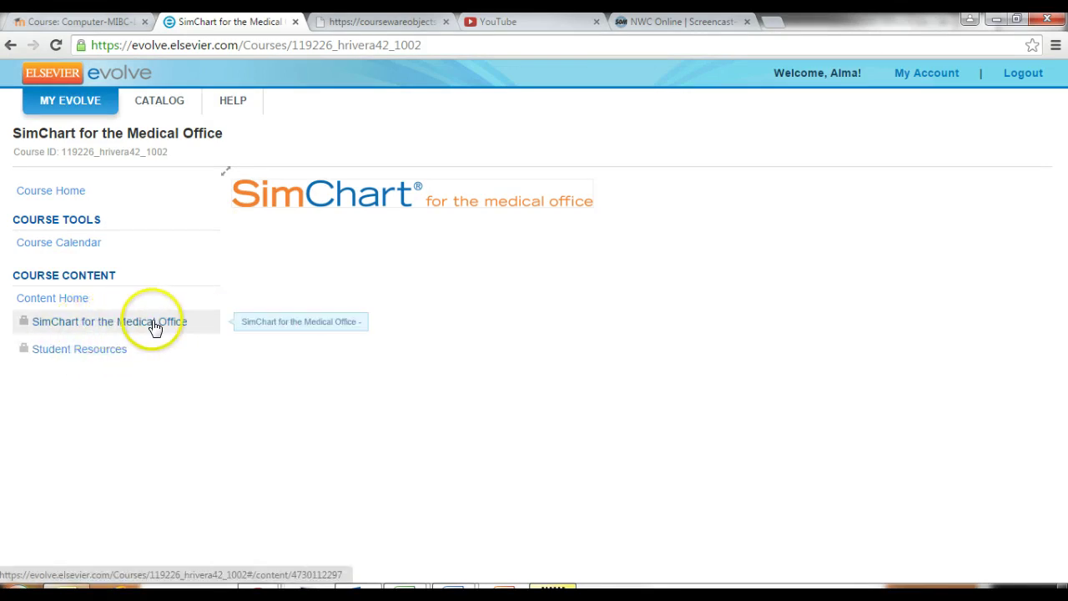
click(155, 325)
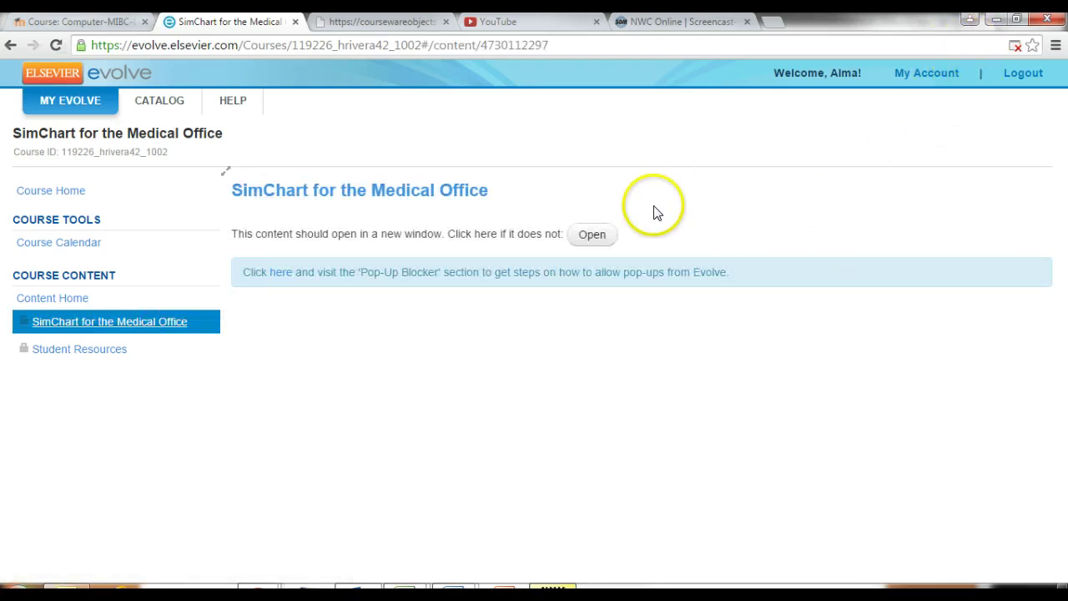
- Launch SimChart in a new tab showing three open assignments, with assignment 18 In Progress
click(592, 238)
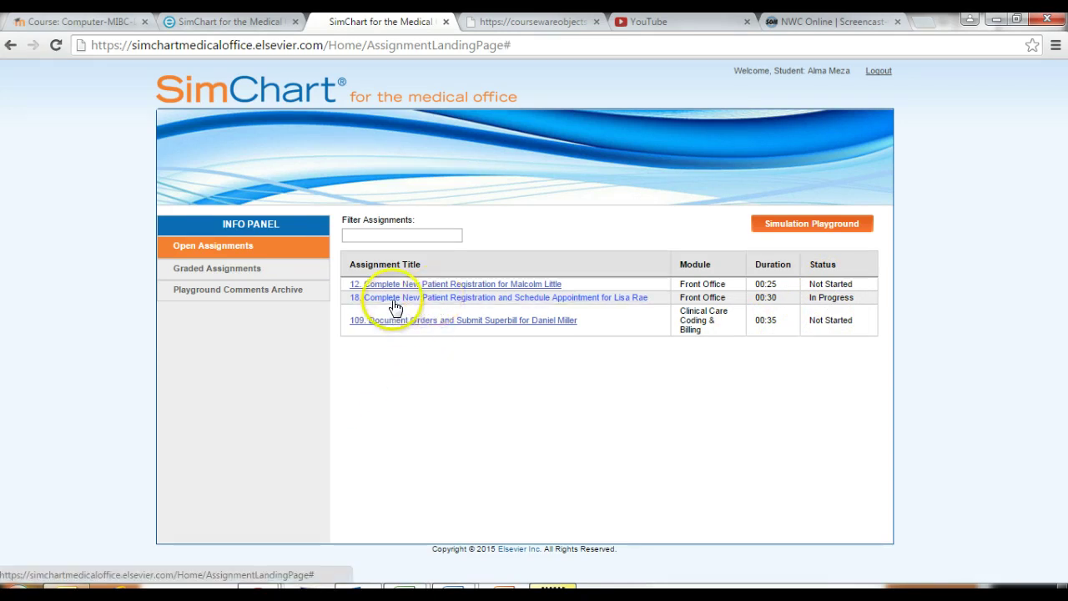
- Open assignment 18 and browse its Competencies, Post-Case Quiz and Additional Resources before returning to Case
click(426, 299)
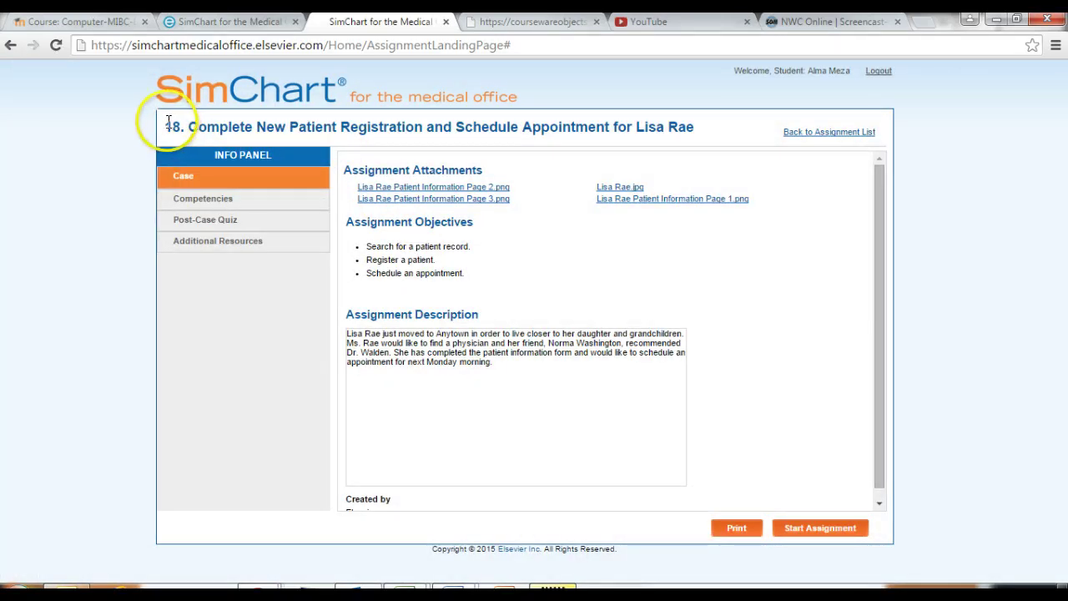
drag(166, 125, 676, 123)
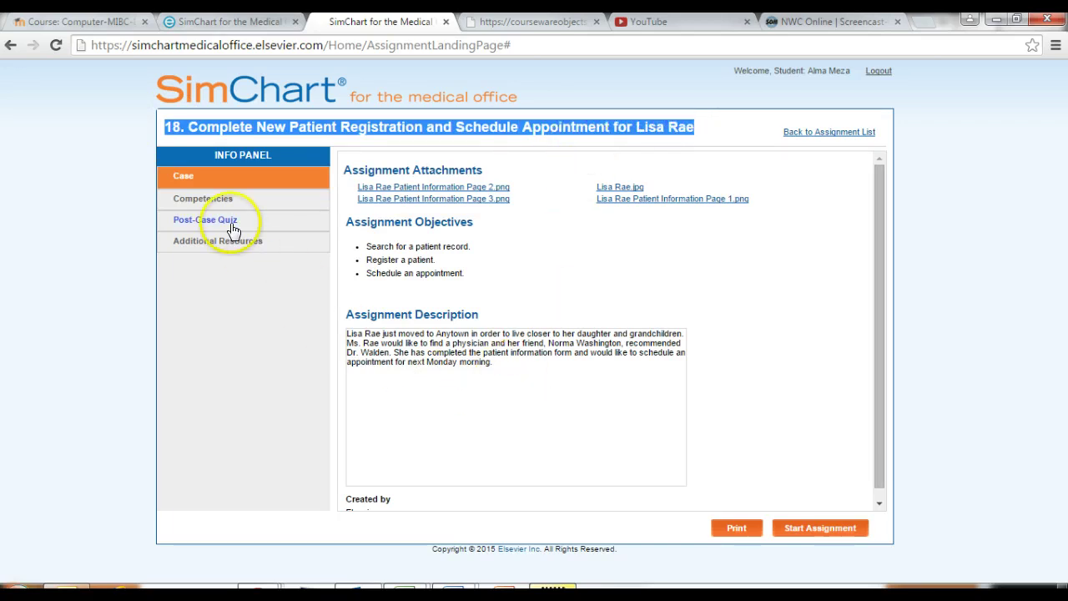
click(185, 202)
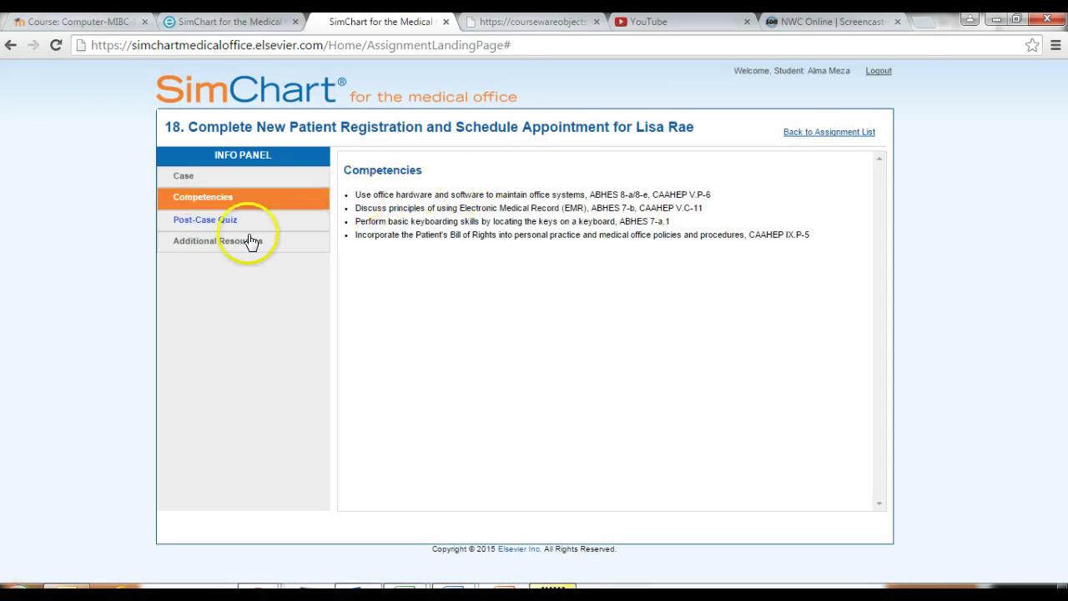
click(213, 222)
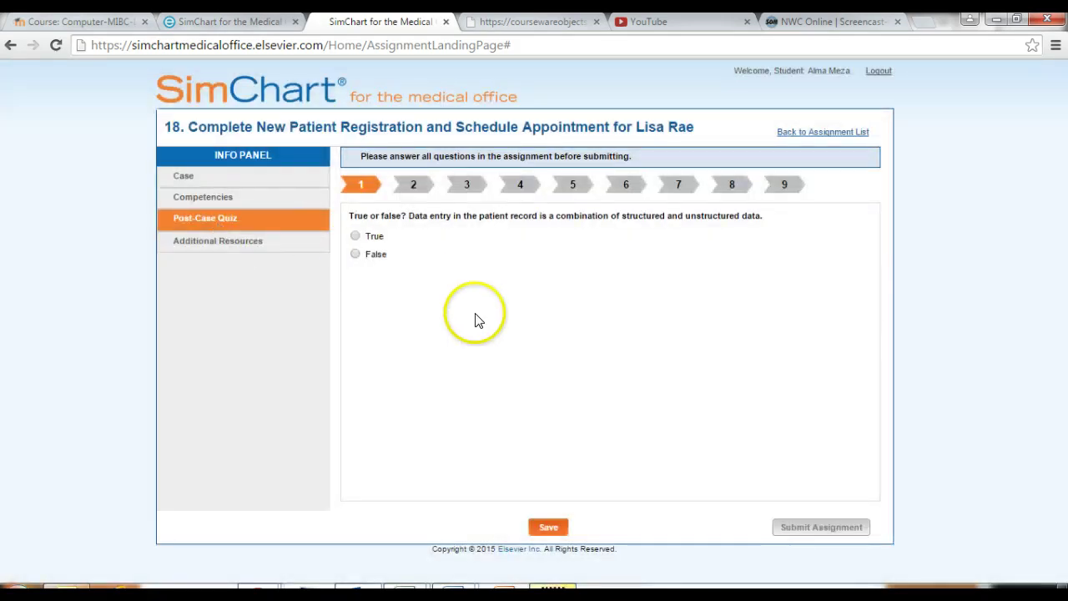
click(209, 241)
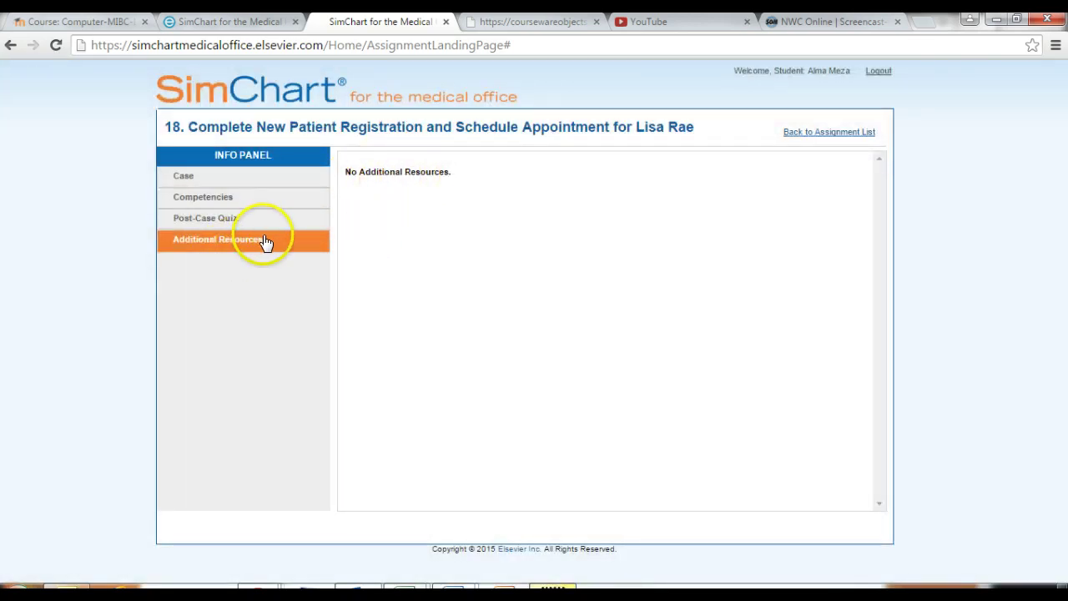
click(184, 177)
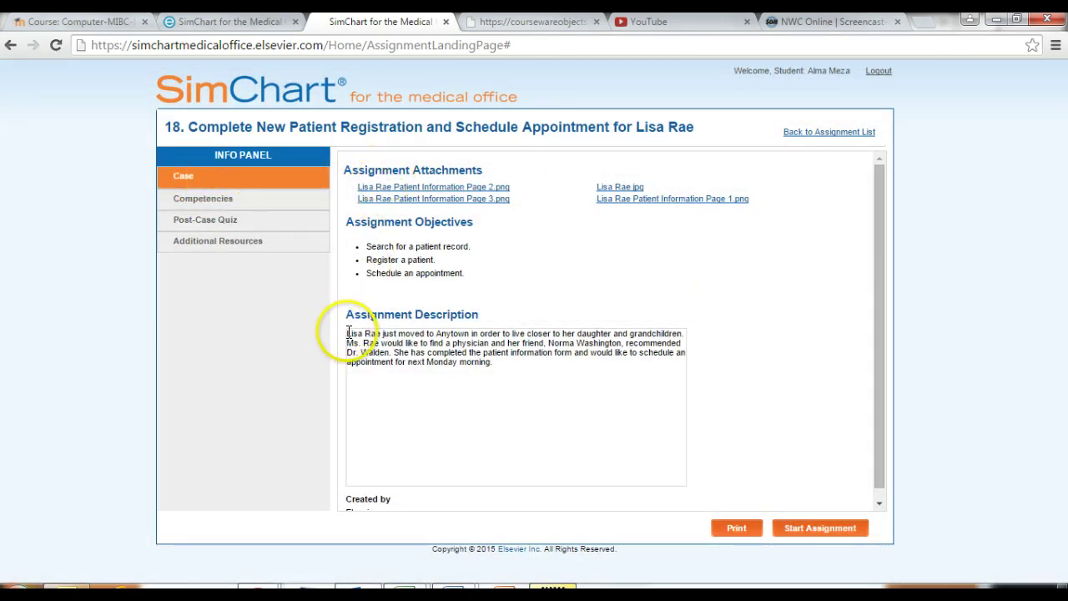
- Highlight and read the assignment description paragraph on the Case page
drag(347, 333, 515, 370)
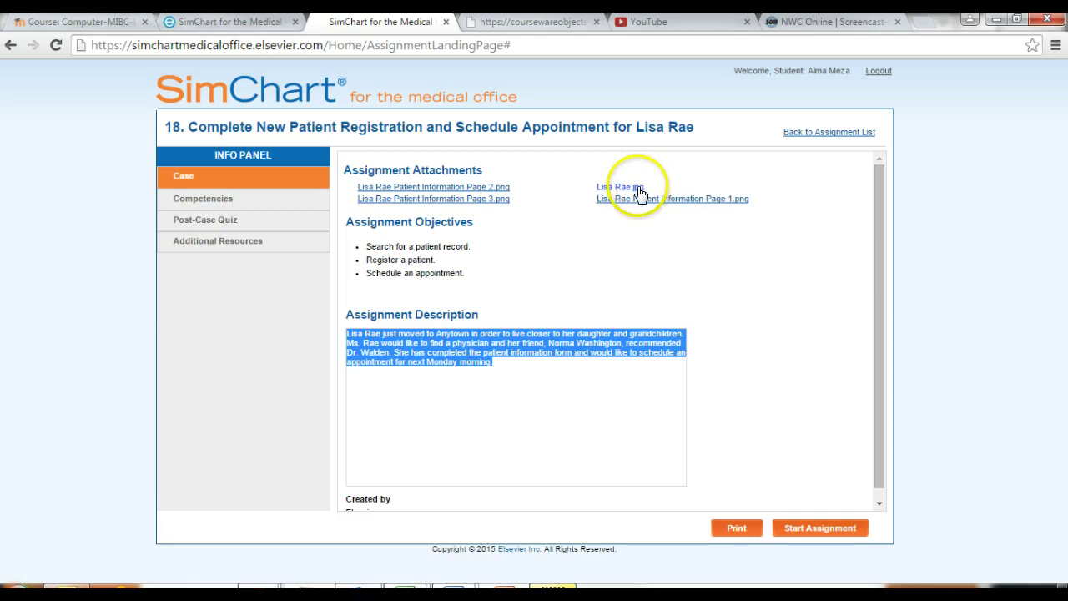
click(571, 303)
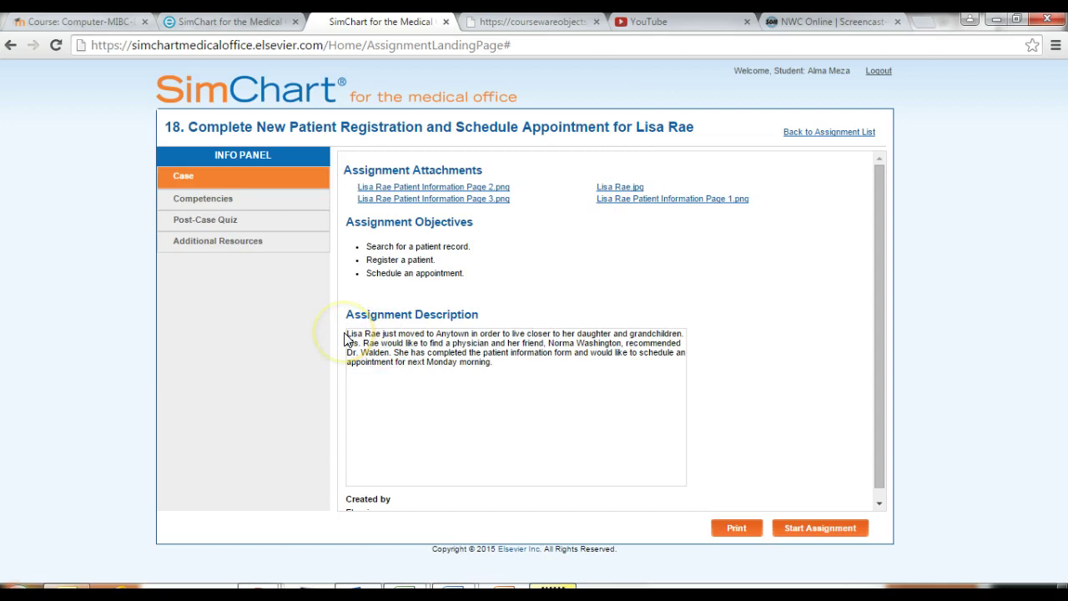
drag(347, 333, 514, 368)
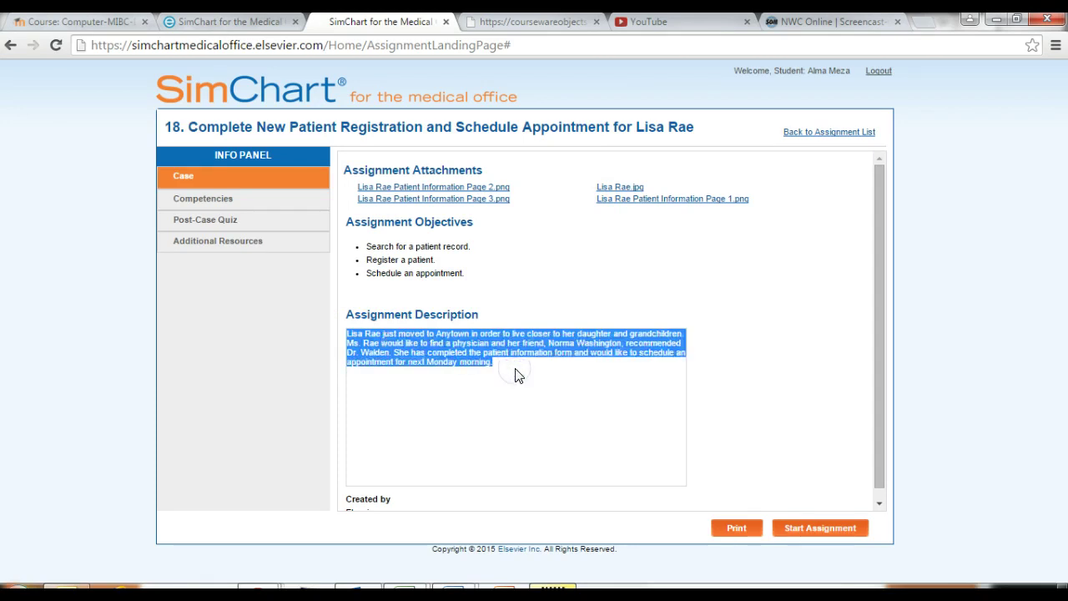
drag(883, 401, 885, 436)
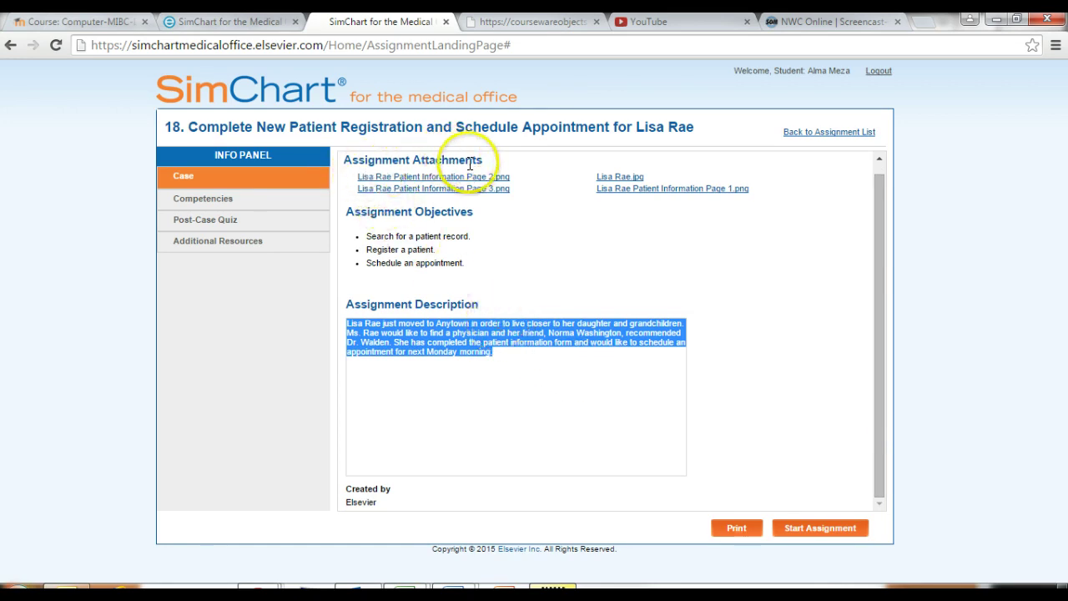
click(500, 244)
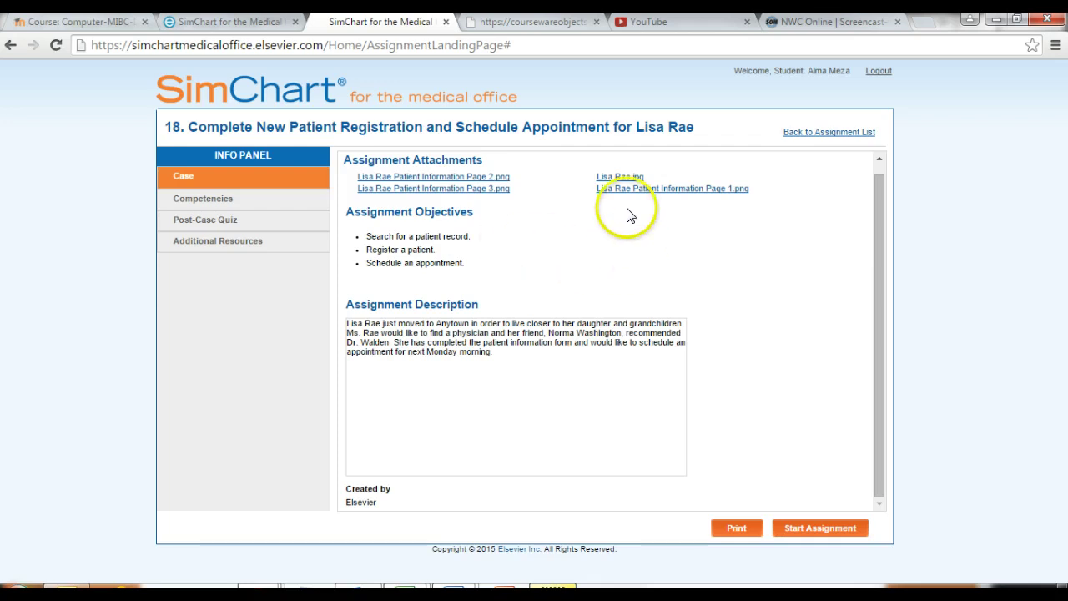
click(618, 188)
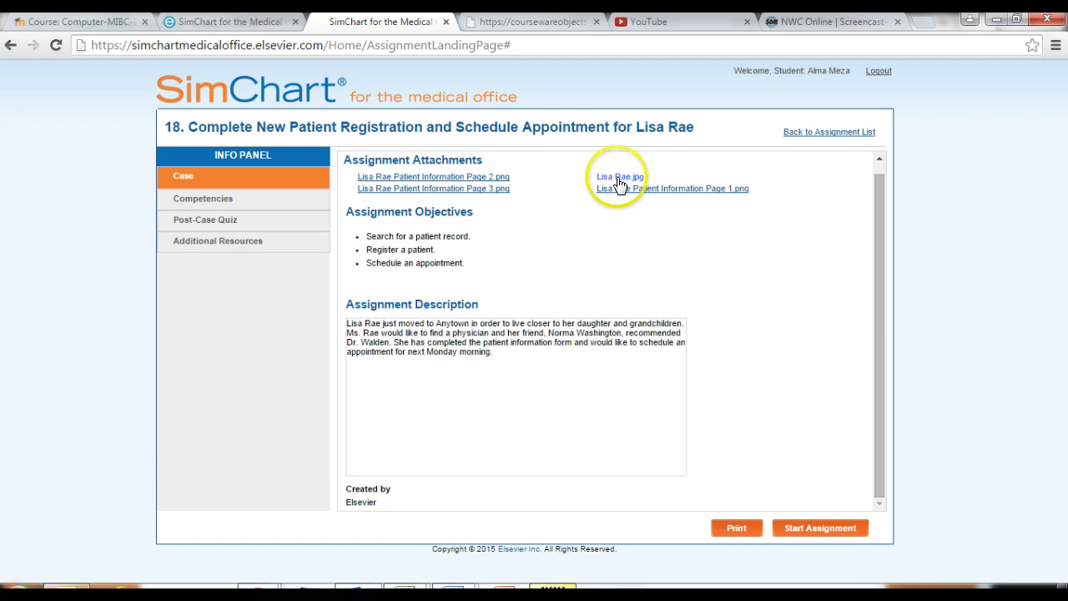
click(620, 191)
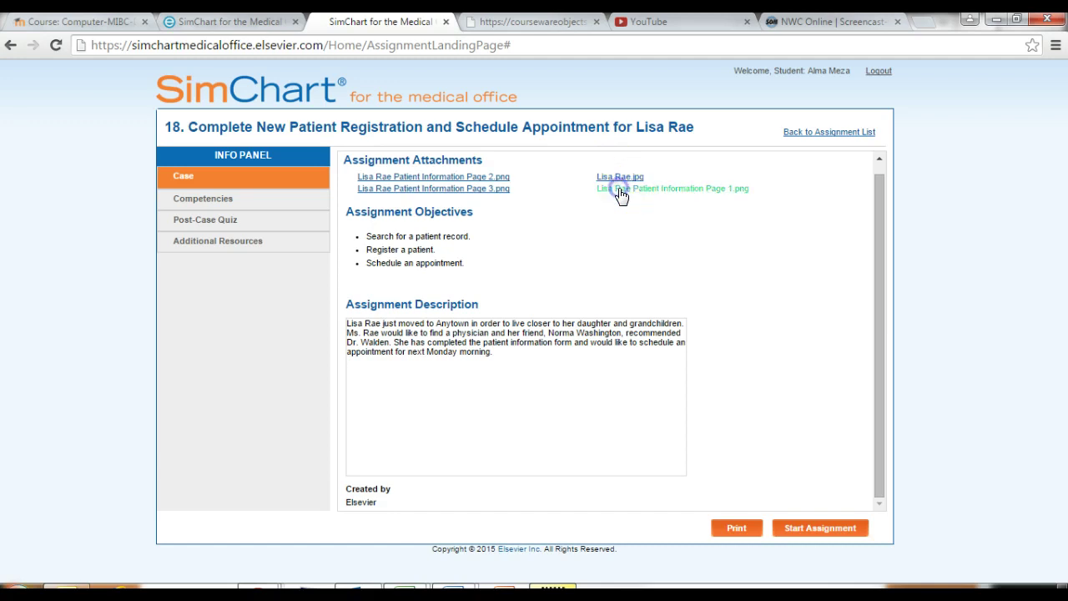
mouse_move(806, 180)
mouse_down()
mouse_move(830, 316)
mouse_move(825, 387)
mouse_move(793, 166)
mouse_up()
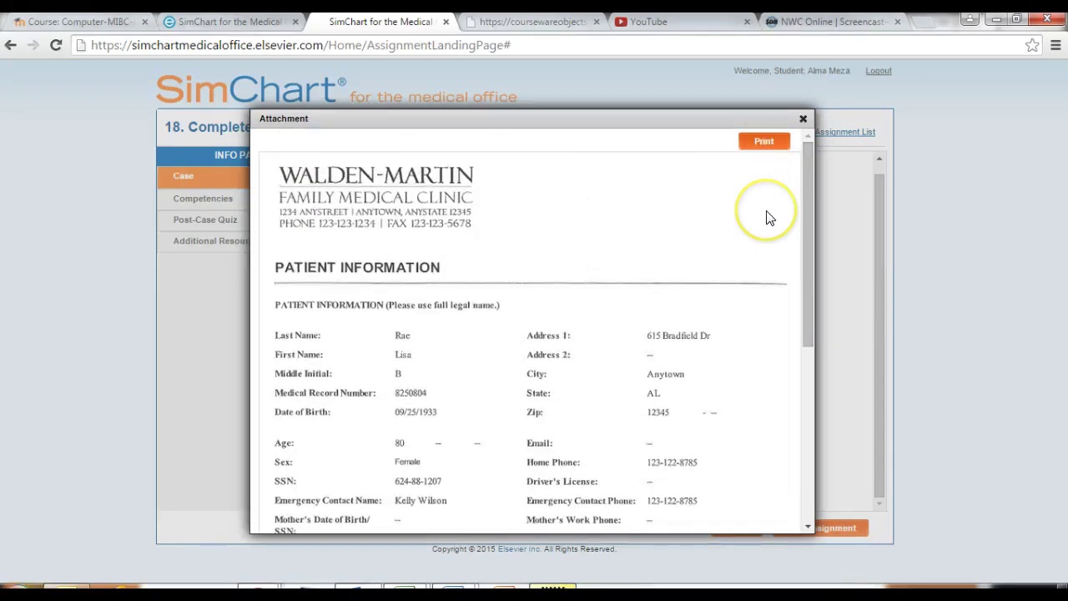
mouse_move(810, 165)
mouse_down()
mouse_move(823, 386)
mouse_move(777, 267)
mouse_move(794, 152)
mouse_up()
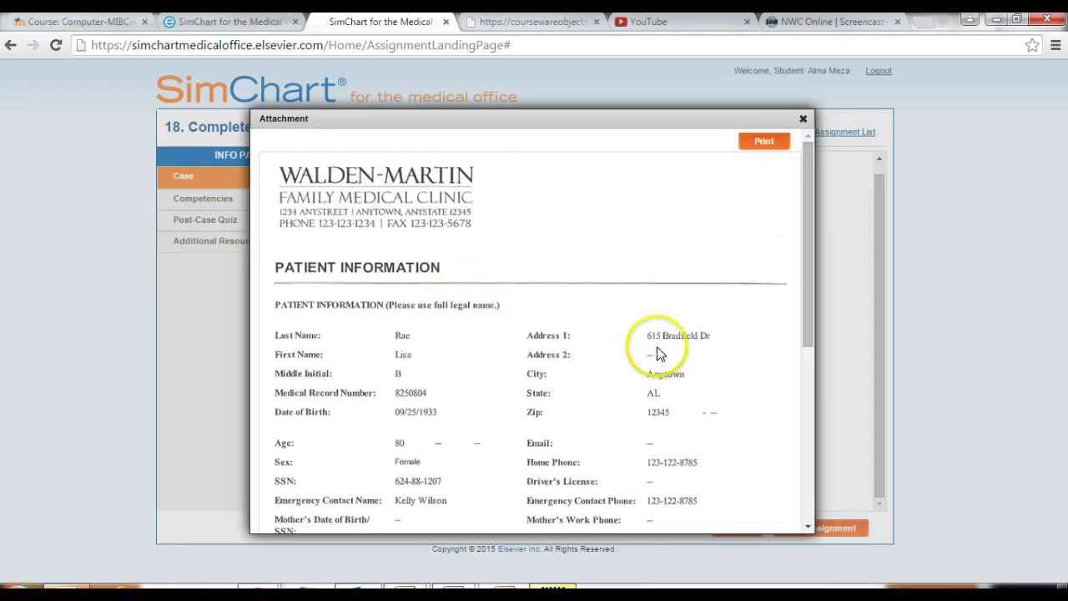
mouse_move(807, 165)
mouse_down()
mouse_move(822, 342)
mouse_move(820, 158)
mouse_up()
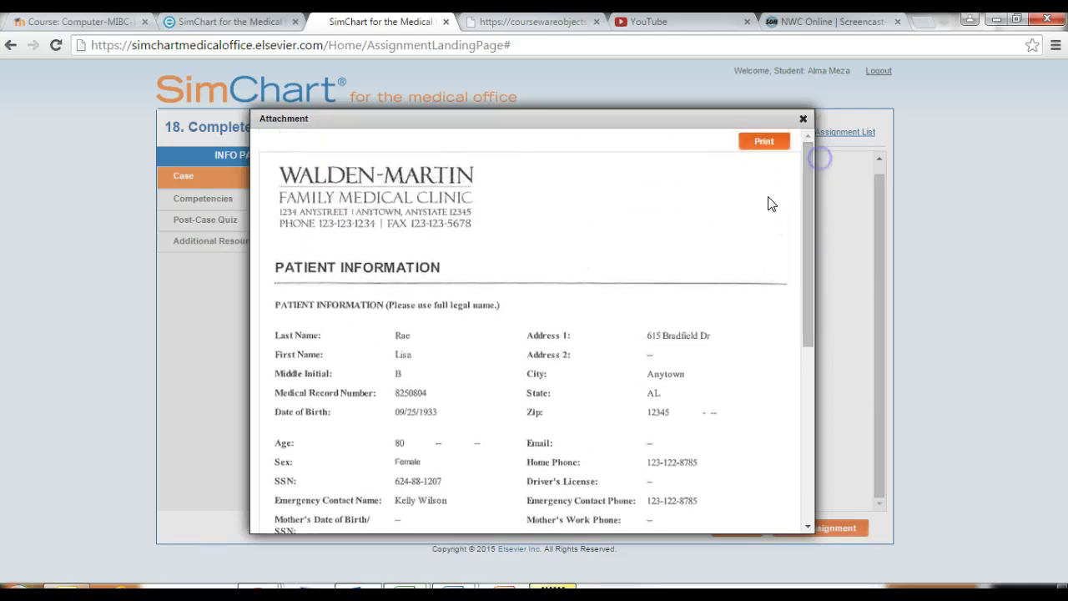
click(804, 120)
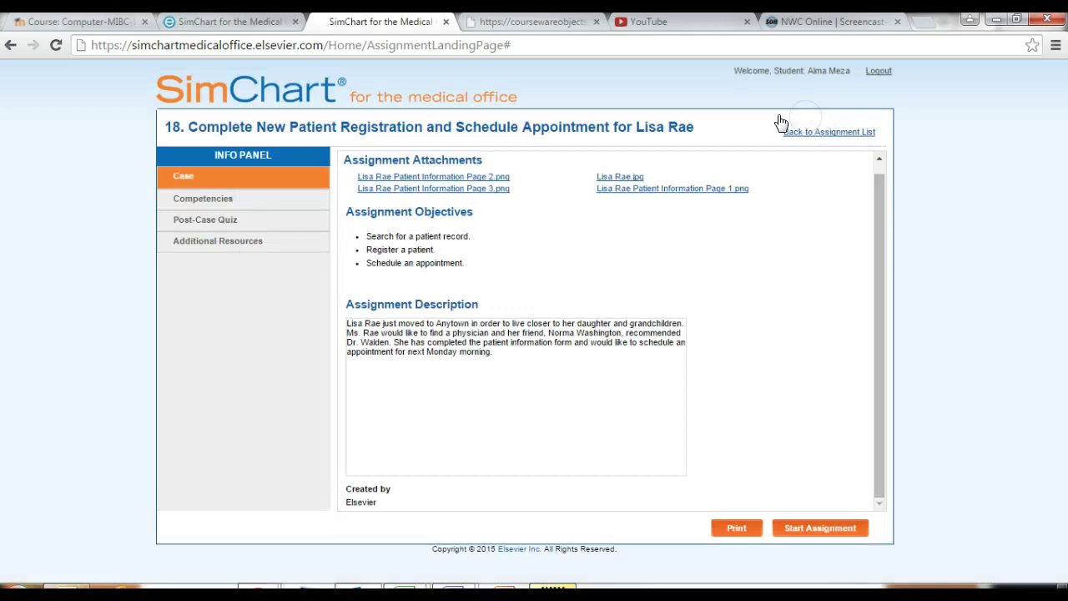
click(623, 179)
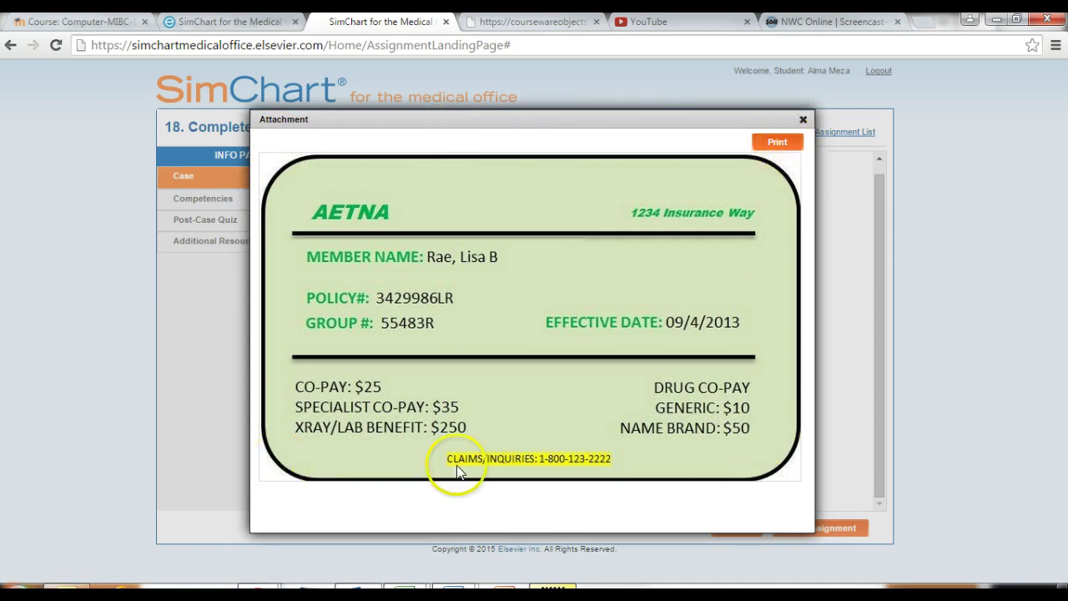
click(801, 122)
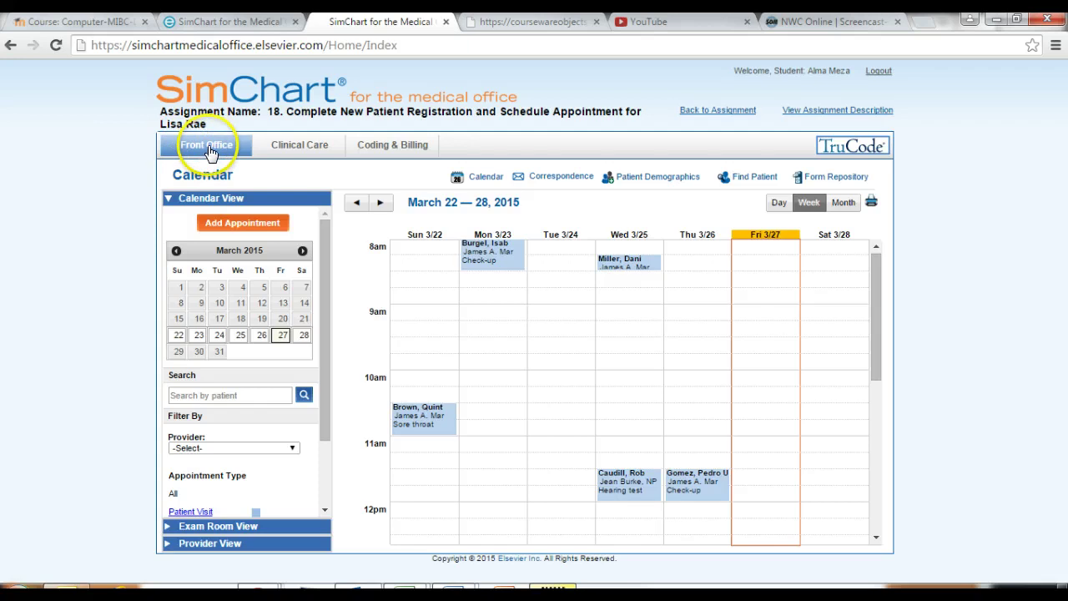
- Look over the Clinical Care and Coding & Billing tabs, then return to Front Office
click(303, 149)
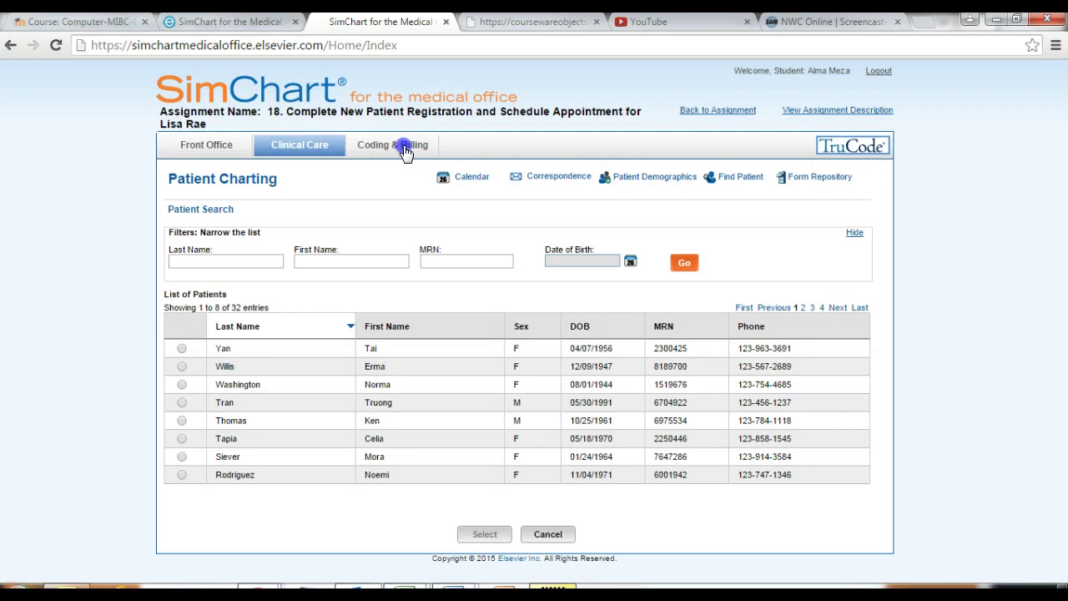
click(405, 148)
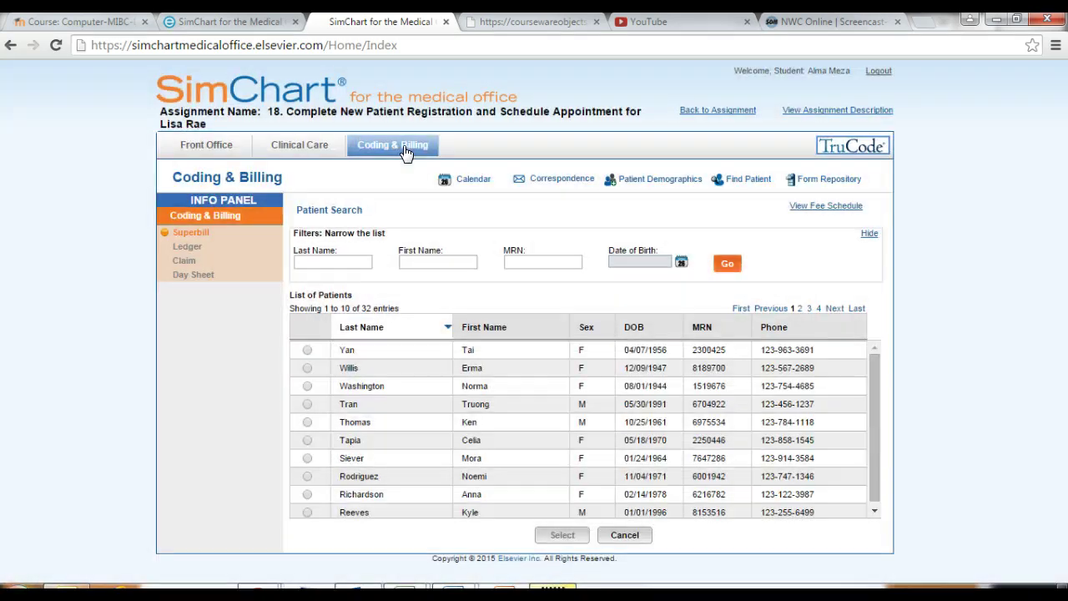
click(226, 148)
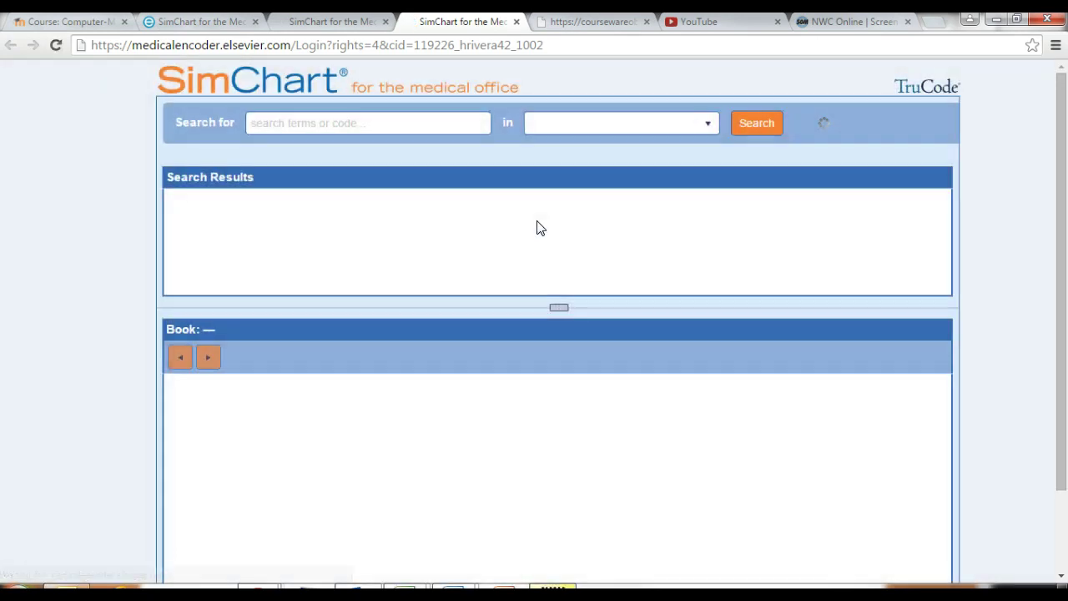
- Check which code books the TruCode encoder can search, then close the encoder tab
click(547, 208)
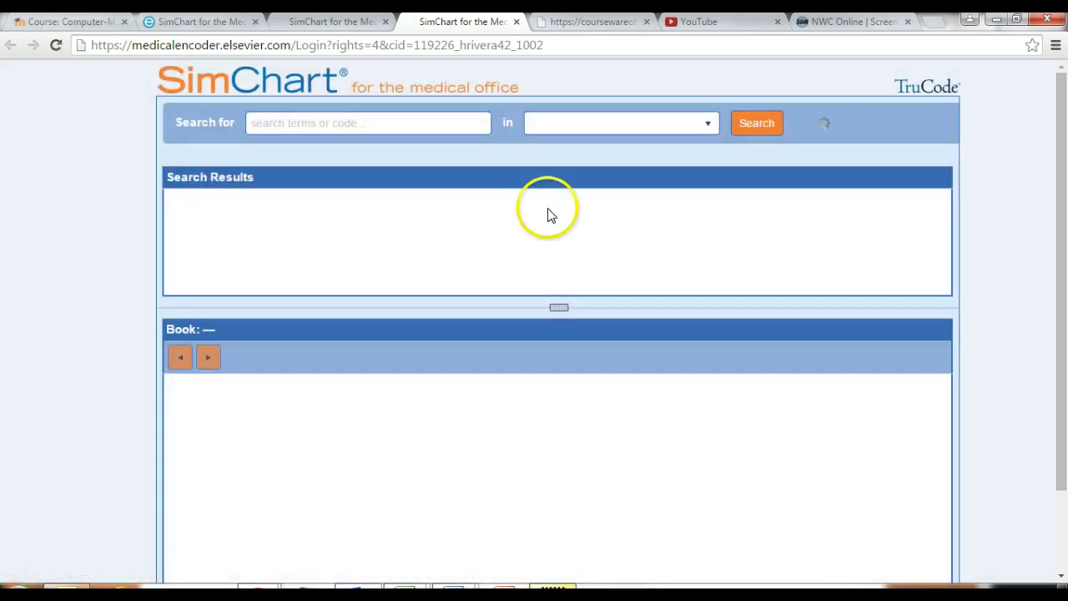
click(708, 125)
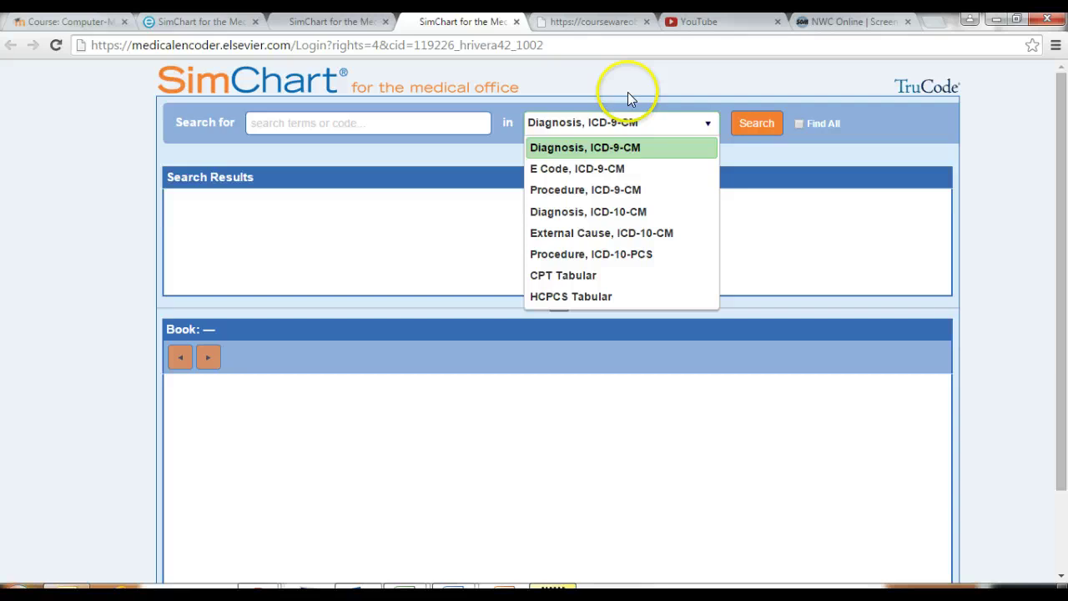
click(517, 22)
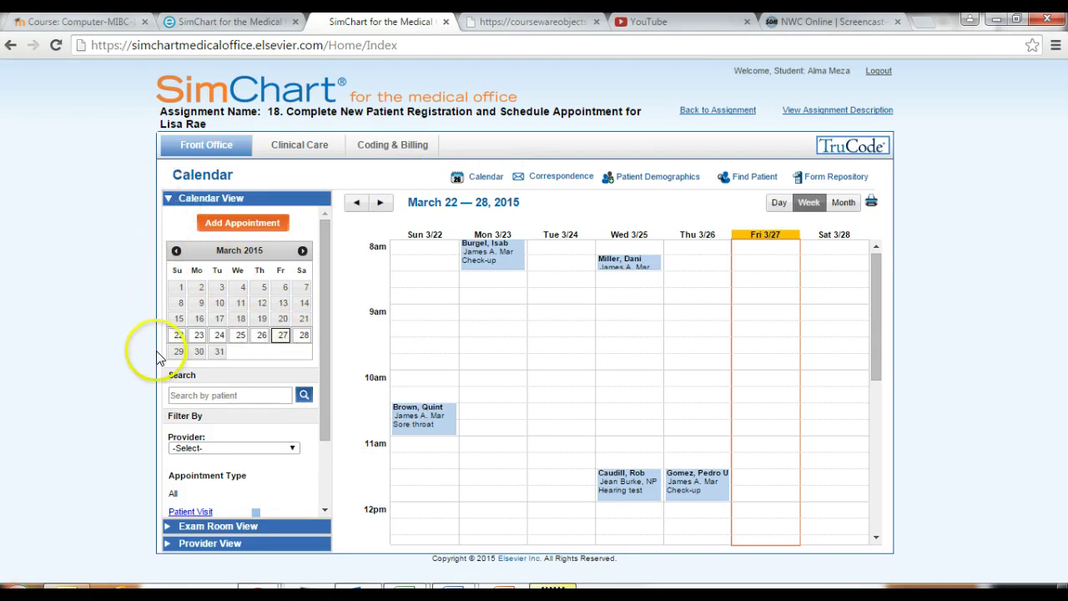
- Preview the provider filter, Exam Room View and Provider View, return to Calendar View, then open Correspondence
click(292, 451)
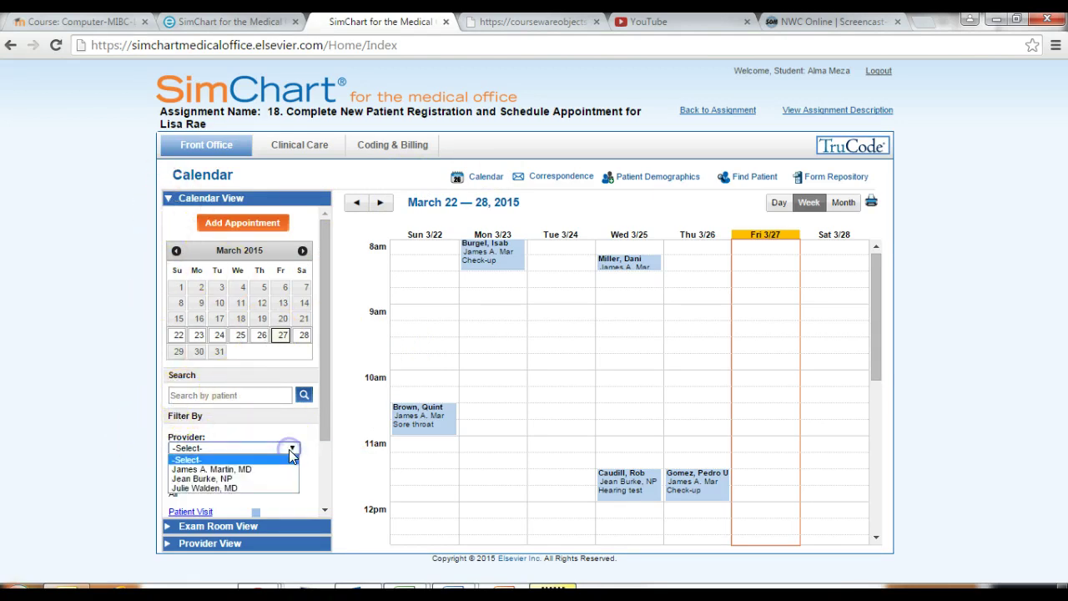
click(246, 448)
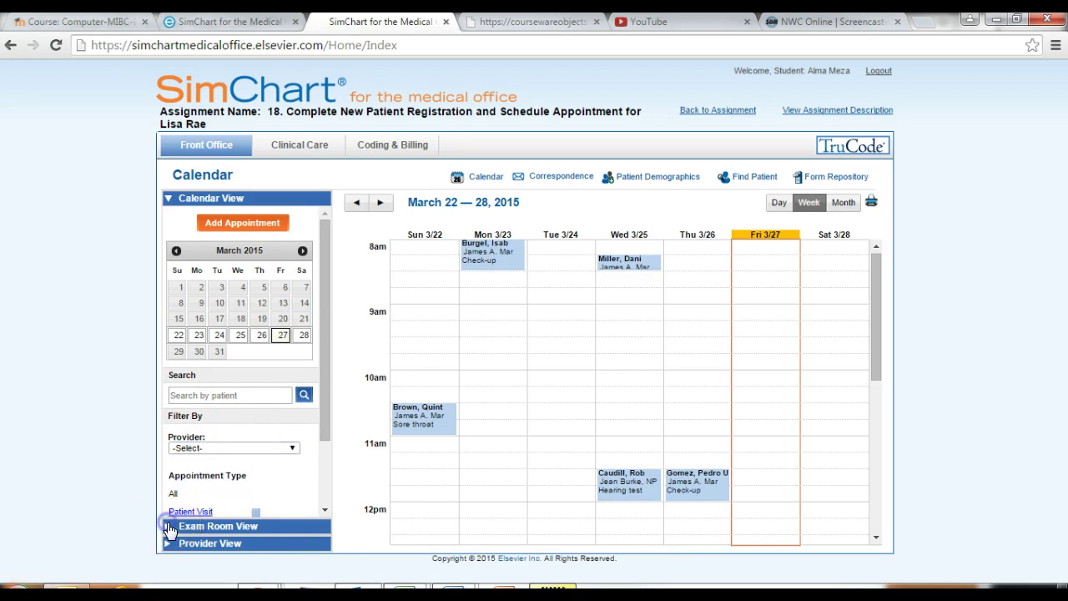
click(170, 528)
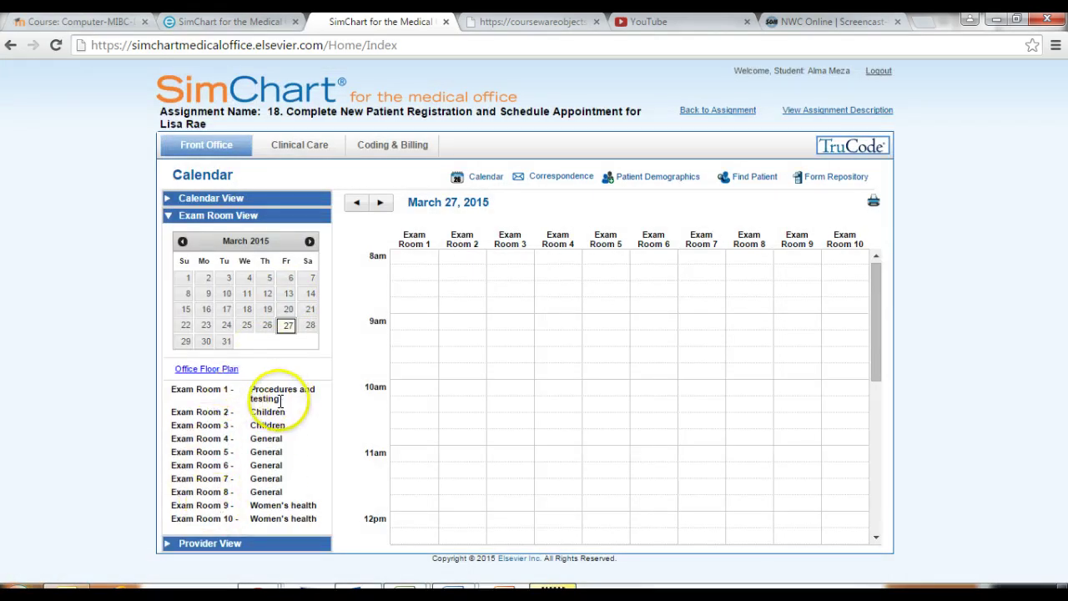
click(169, 545)
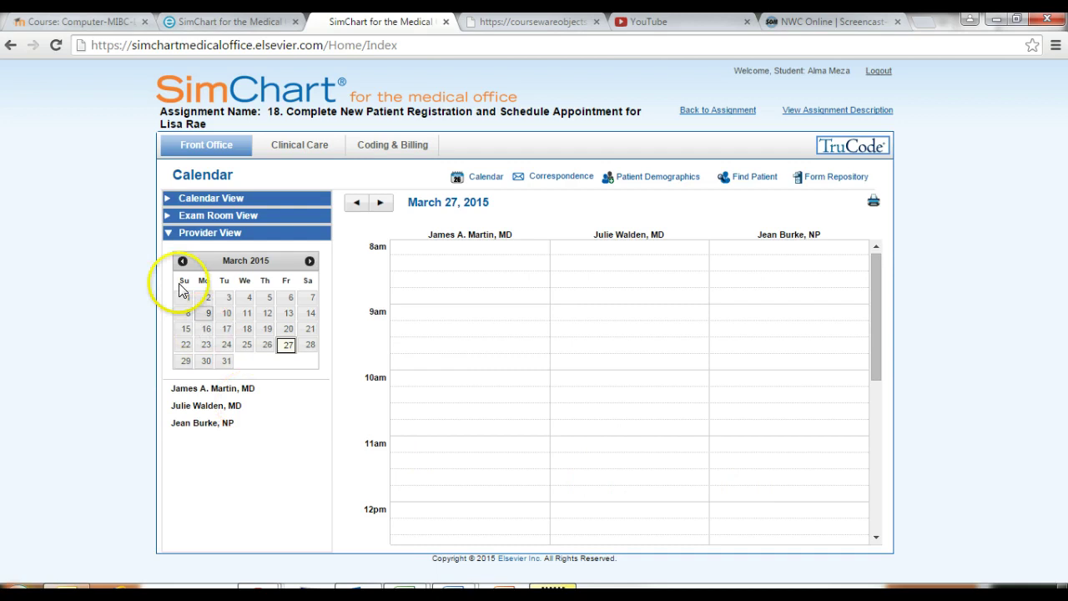
click(171, 199)
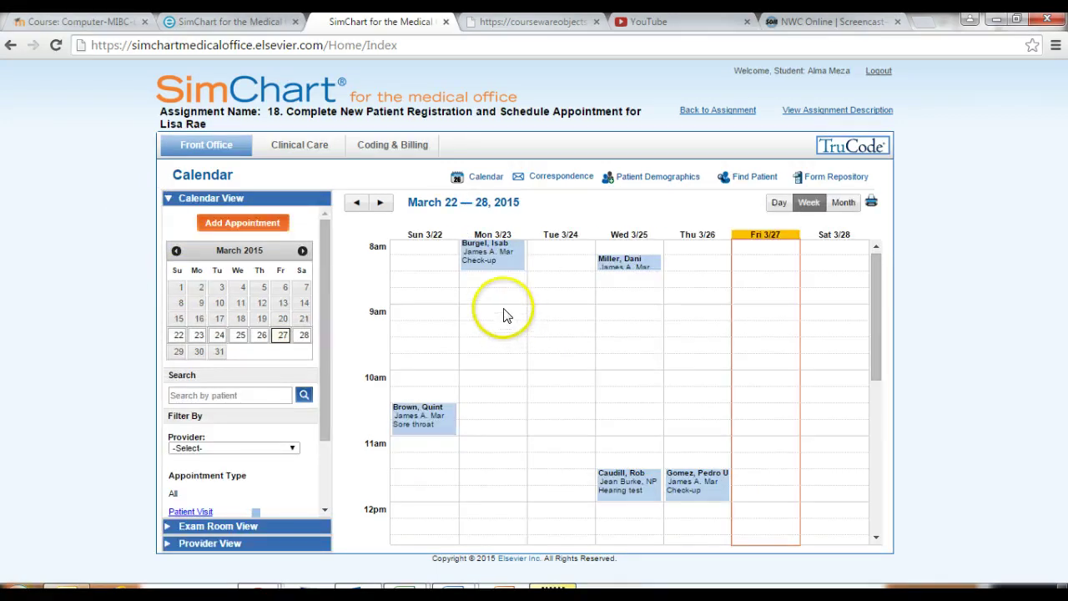
click(543, 181)
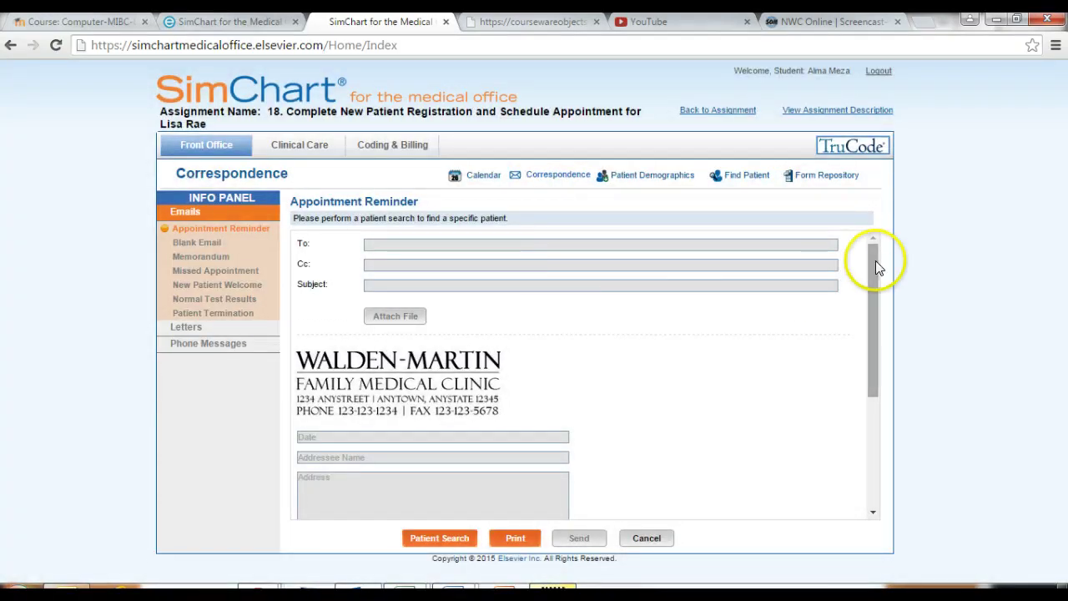
- Review the Letters and Phone Messages templates, then bring up the Patient Demographics search window
mouse_move(875, 265)
mouse_down()
mouse_move(902, 435)
mouse_move(868, 256)
mouse_up()
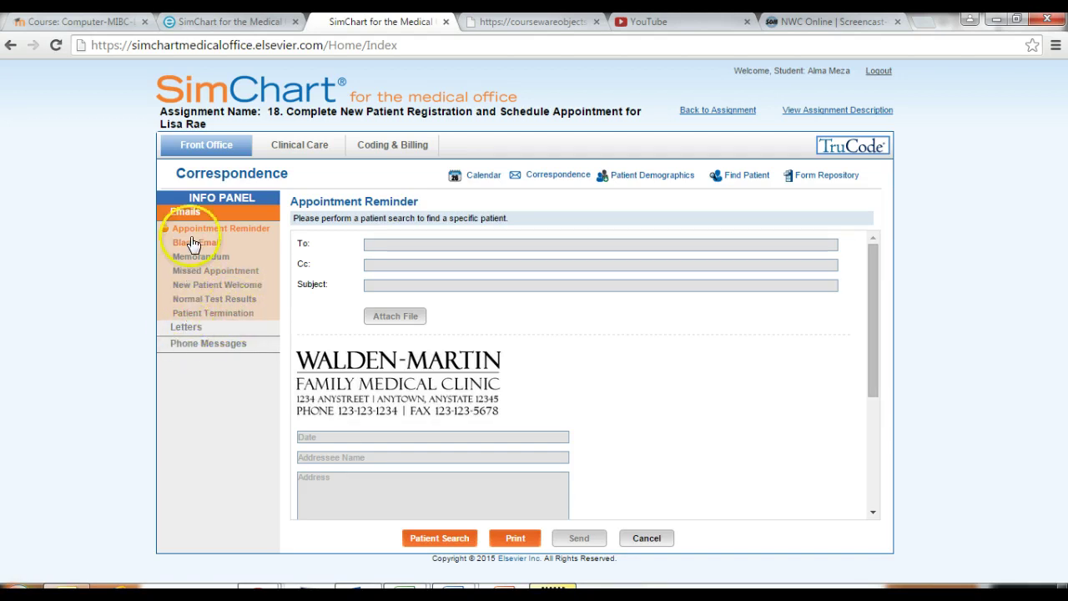
click(184, 327)
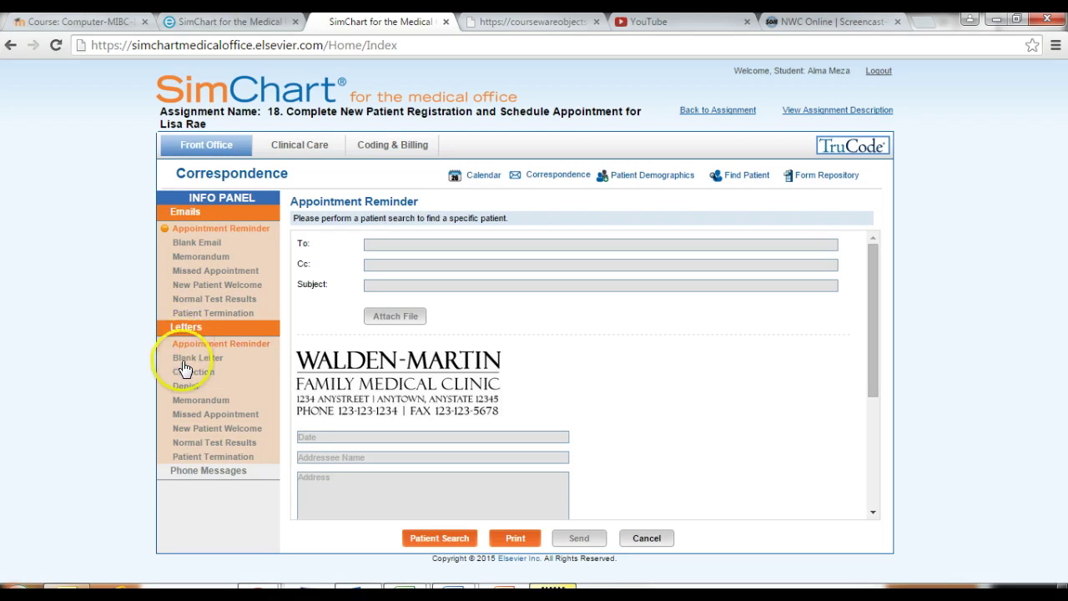
click(188, 474)
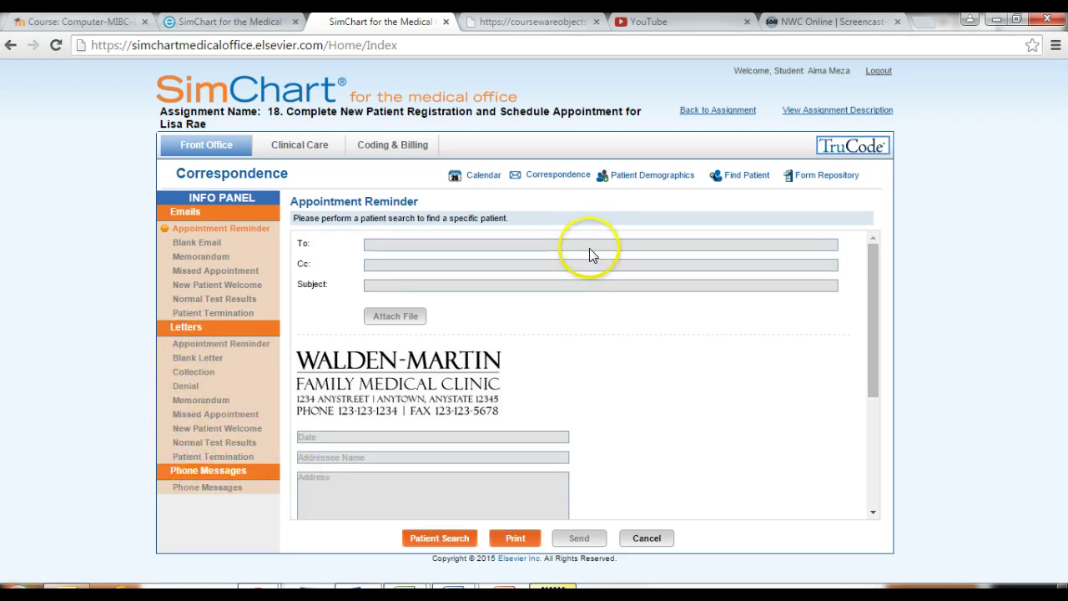
click(649, 175)
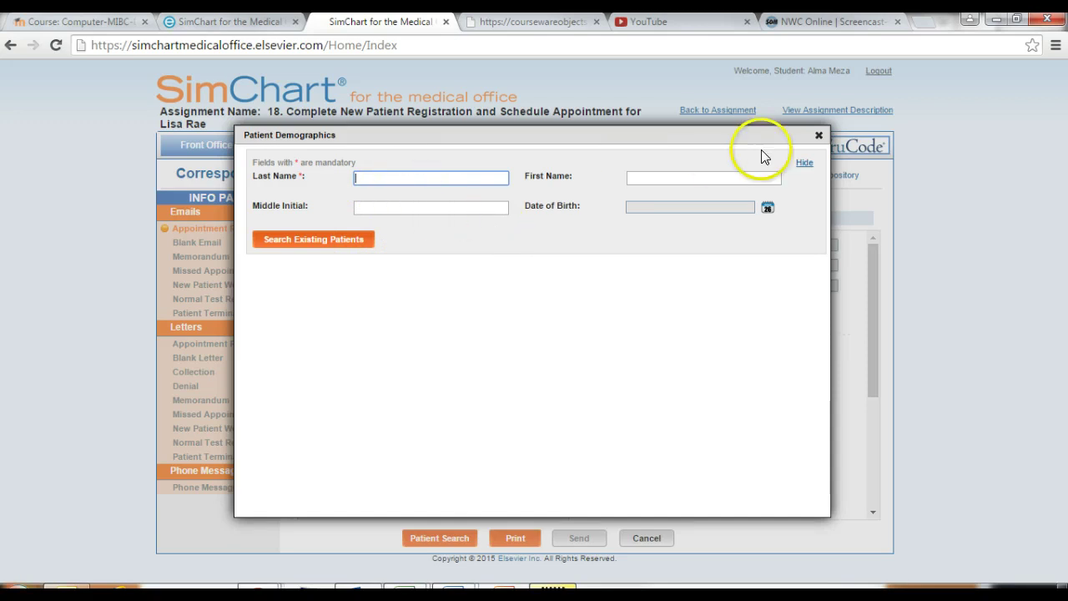
- Search existing patients by the new patient's last name, find no match, and close the dialog
click(449, 171)
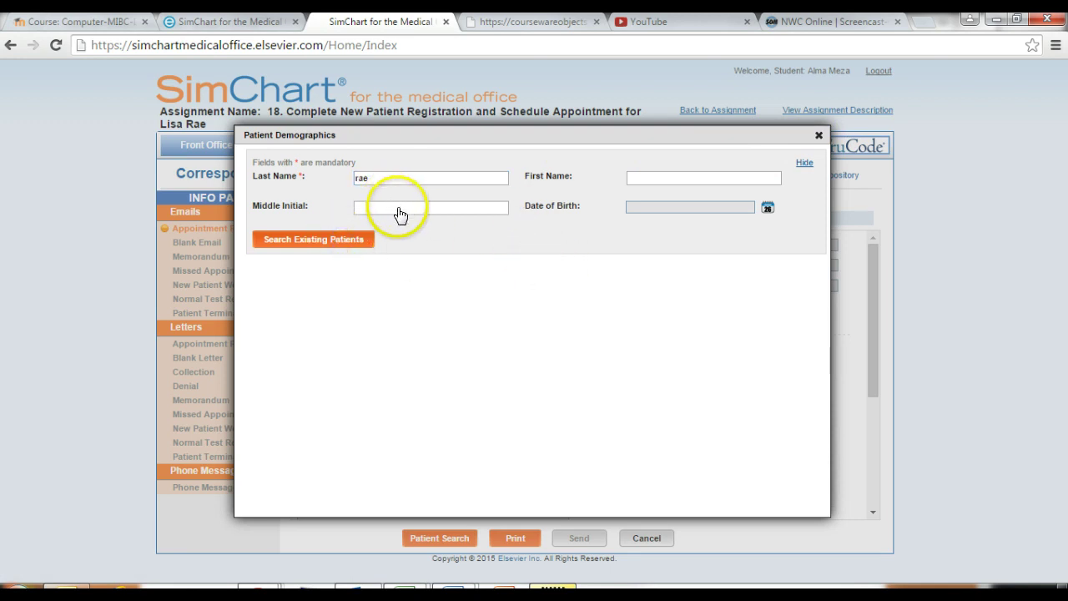
click(300, 240)
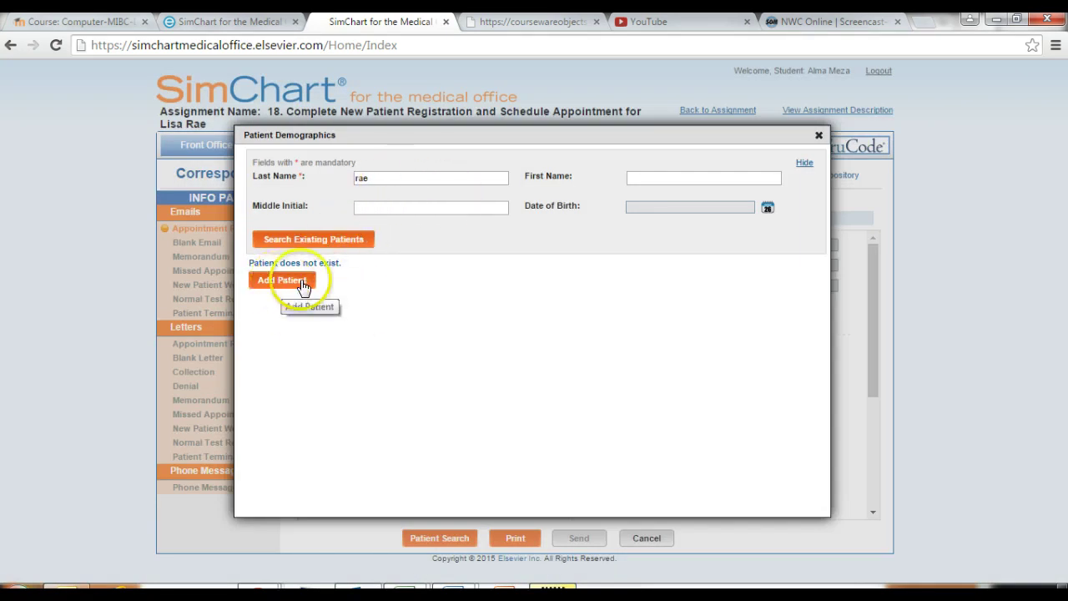
click(818, 134)
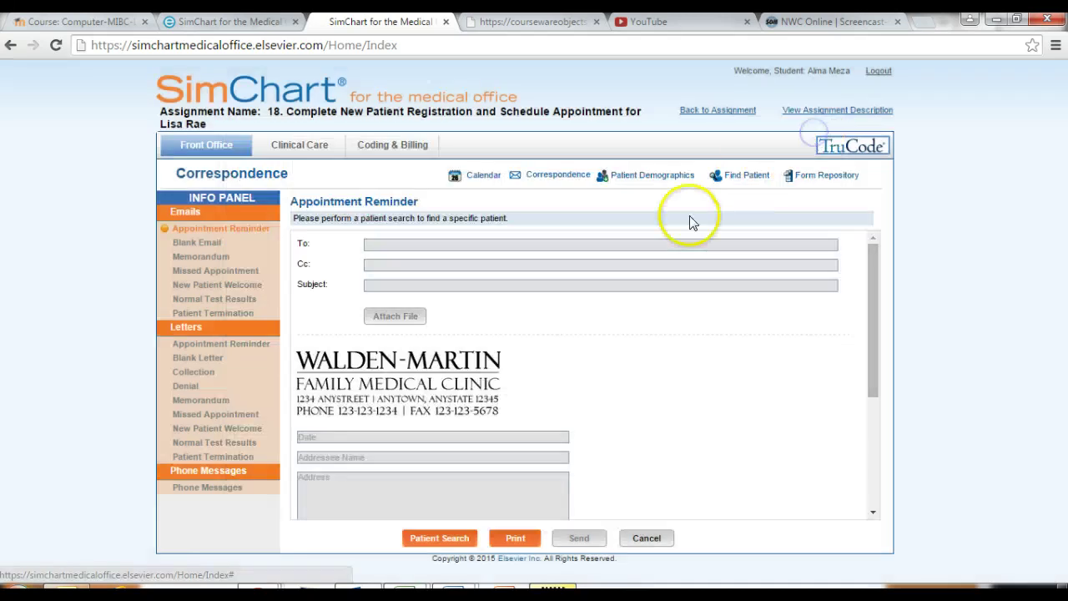
- View the Find Patient list, then review the Advance Directive and blank General Procedure Consent forms
click(744, 177)
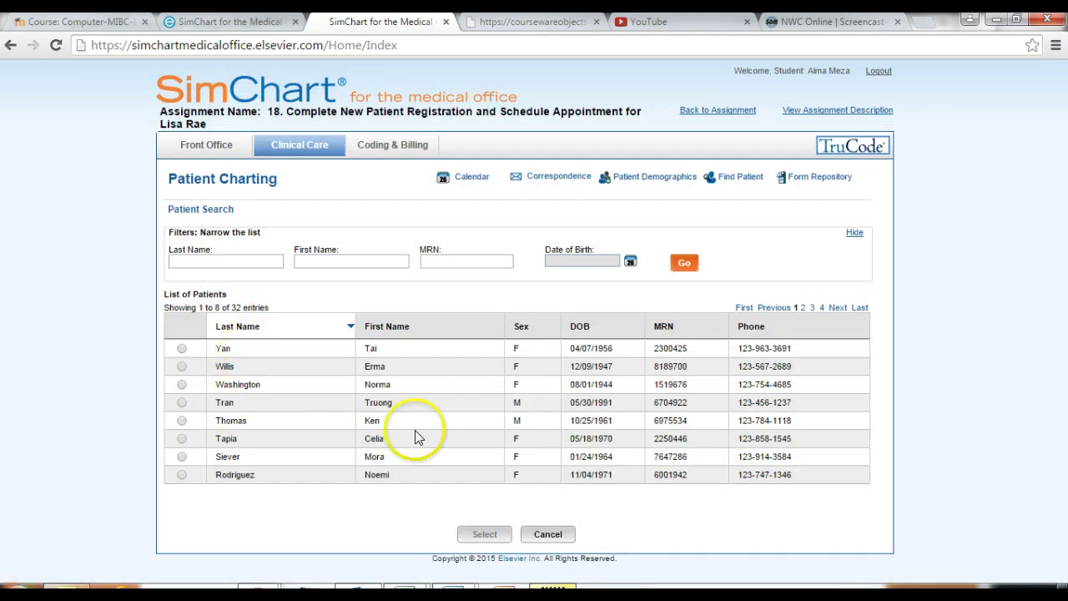
click(801, 177)
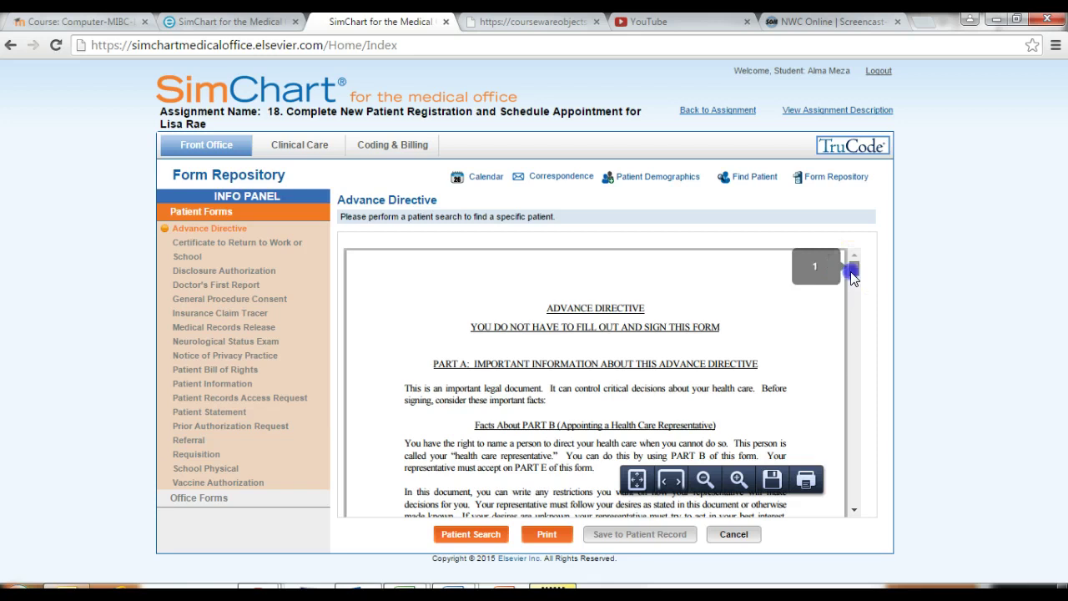
drag(852, 276, 854, 485)
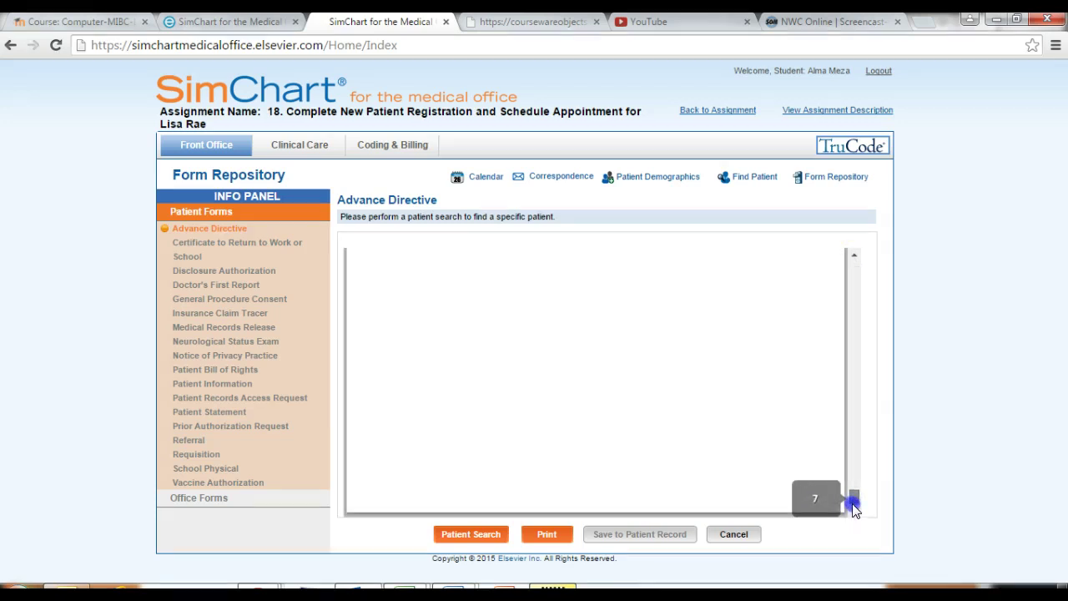
click(214, 300)
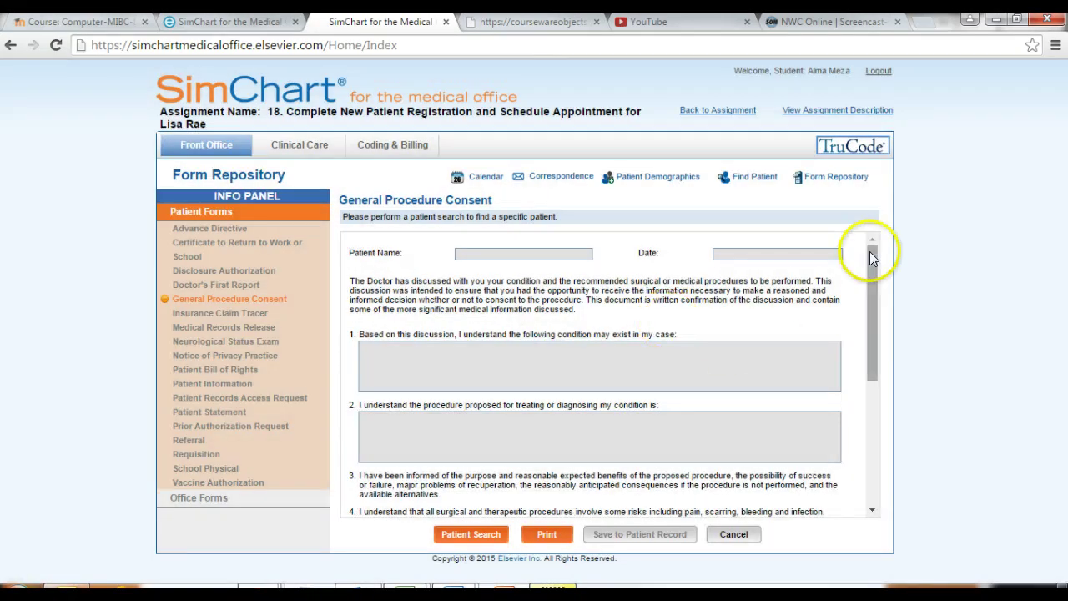
mouse_move(872, 255)
mouse_down()
mouse_move(868, 390)
mouse_move(875, 238)
mouse_up()
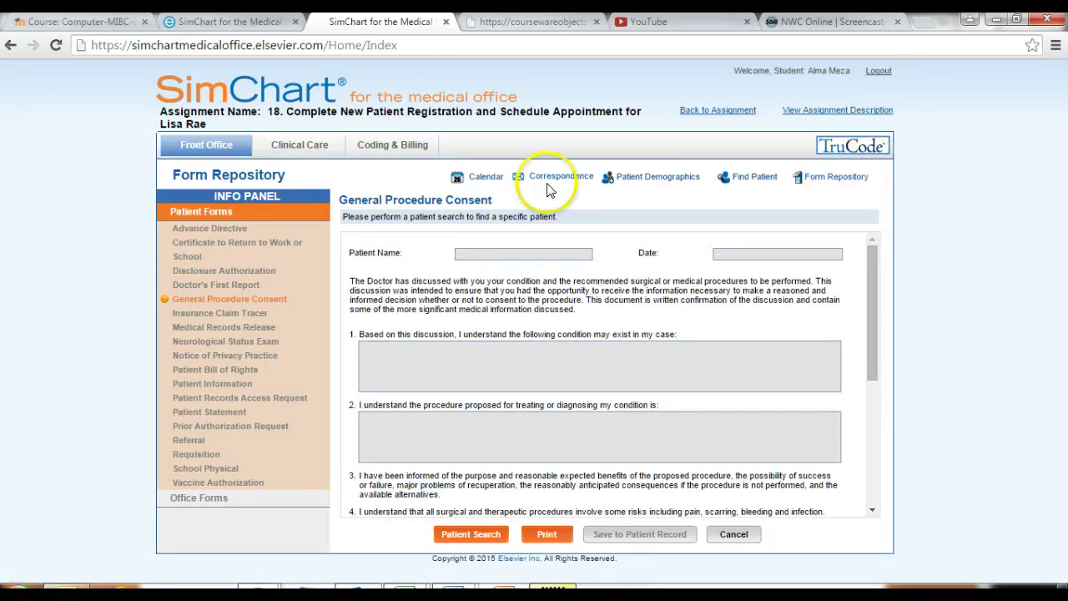
- Return to the Calendar view for the week of March 22–28, 2015
click(483, 181)
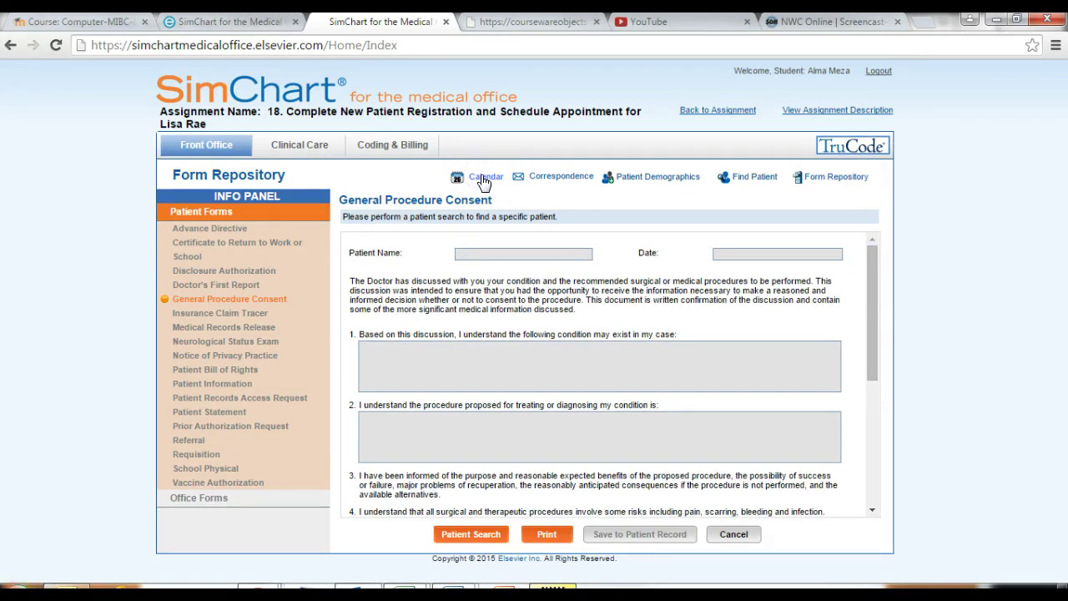